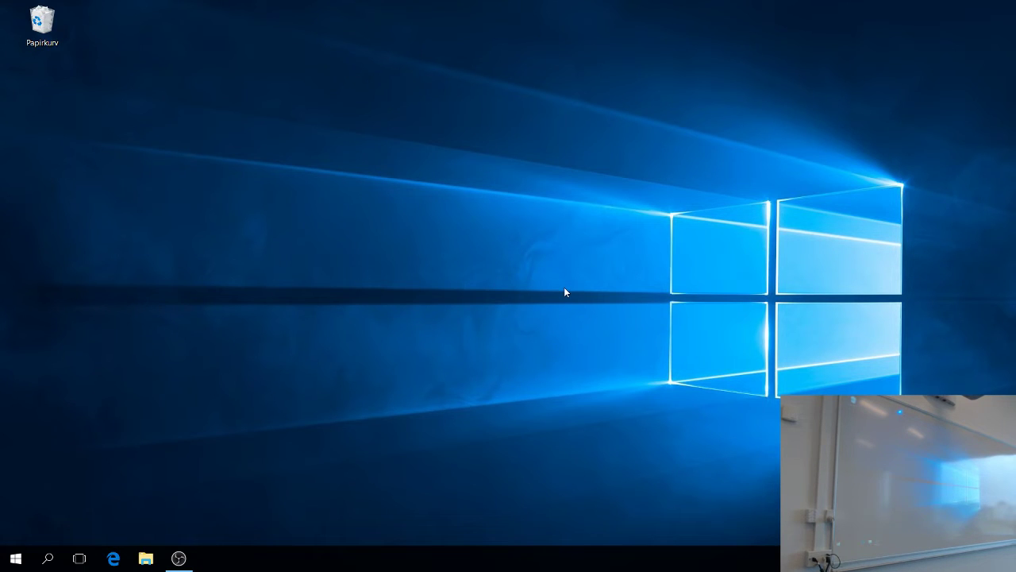
{"action": "key", "text": "super"}
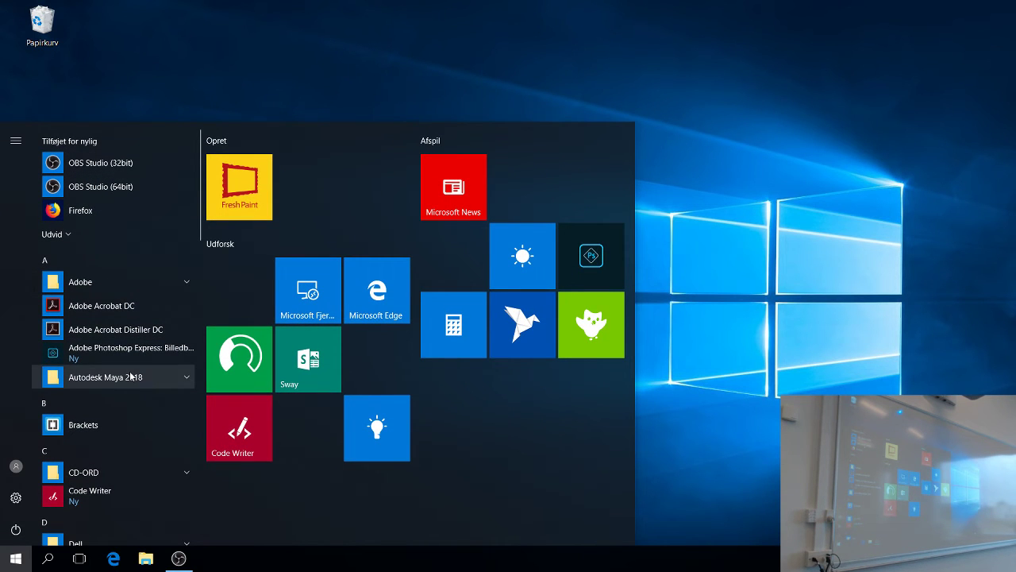
{"action": "type", "text": "code"}
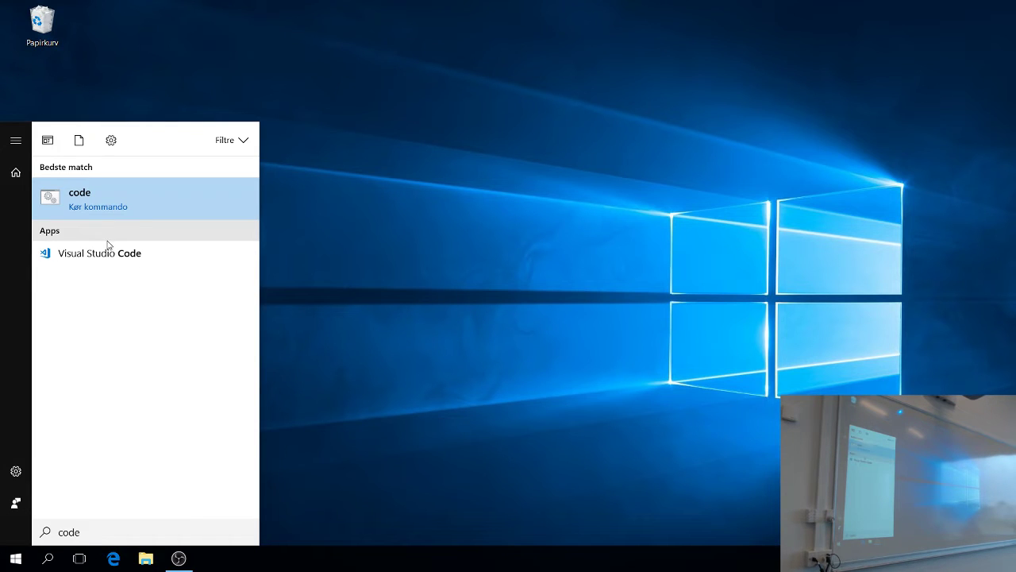
{"action": "left_click", "coordinate": [127, 259]}
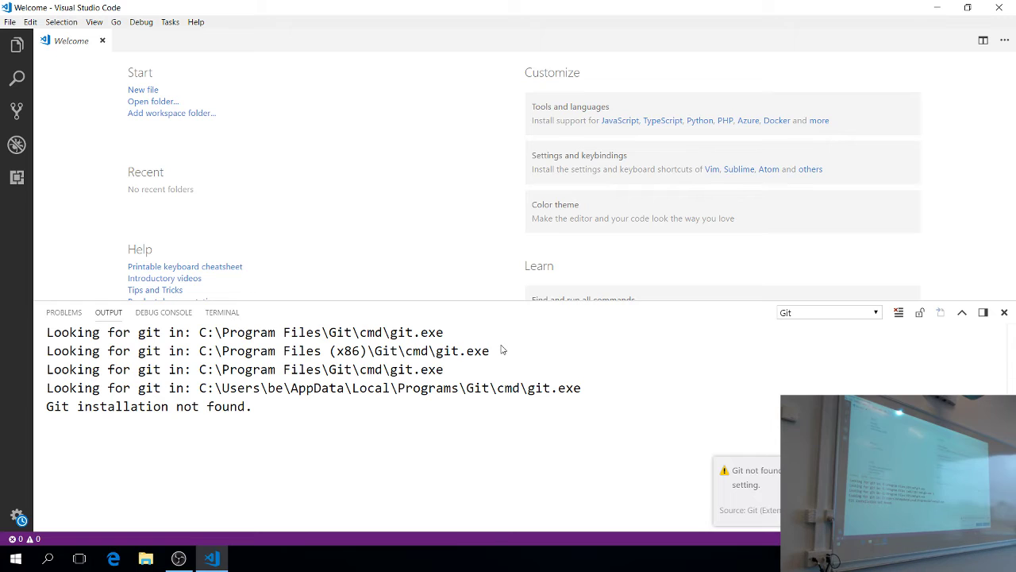
{"action": "left_click", "coordinate": [1002, 10]}
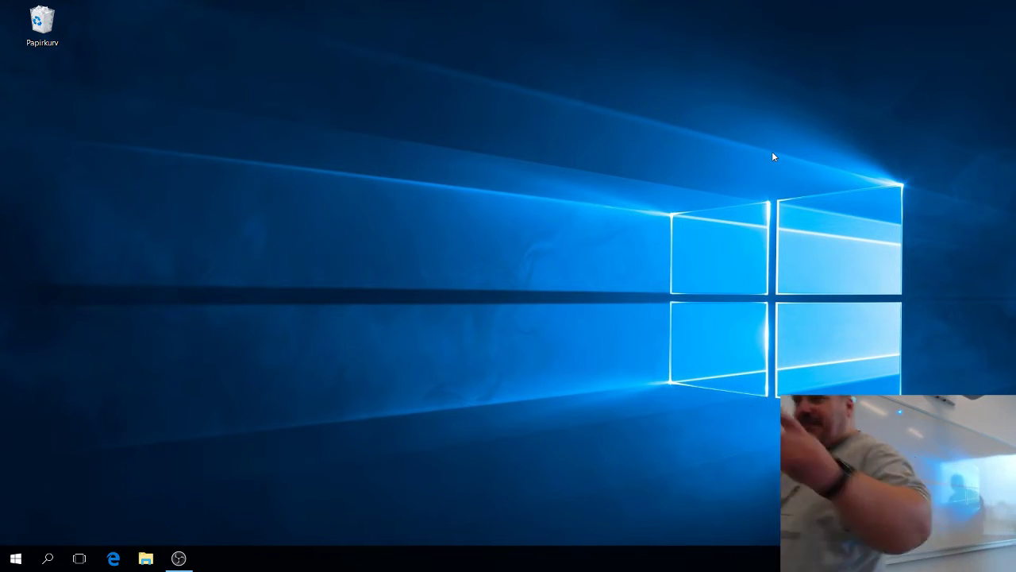
- Launch Visual Studio Code from the system search using the term "code"
{"action": "key", "text": "super"}
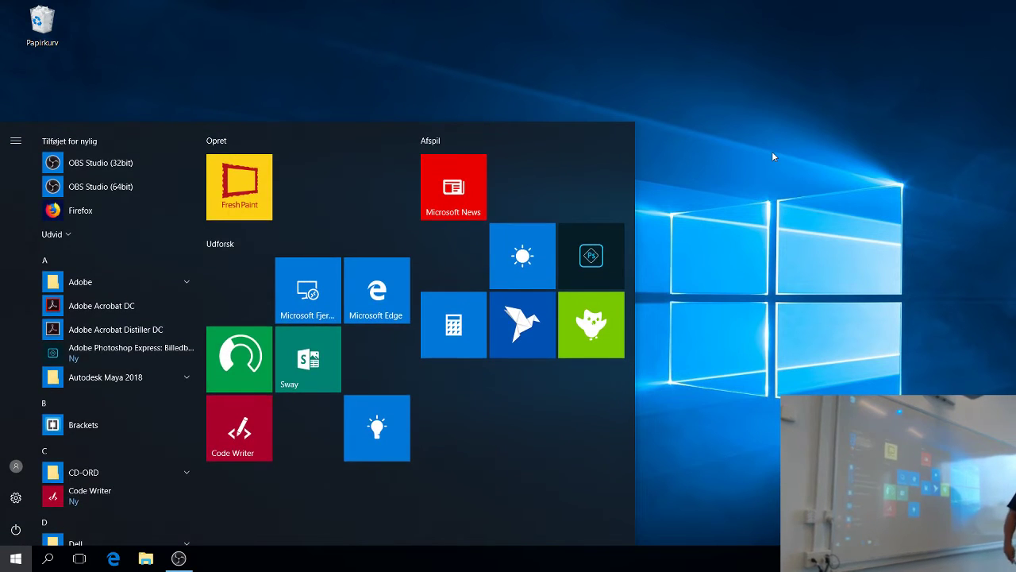
{"action": "type", "text": "code"}
{"action": "key", "text": "Return"}
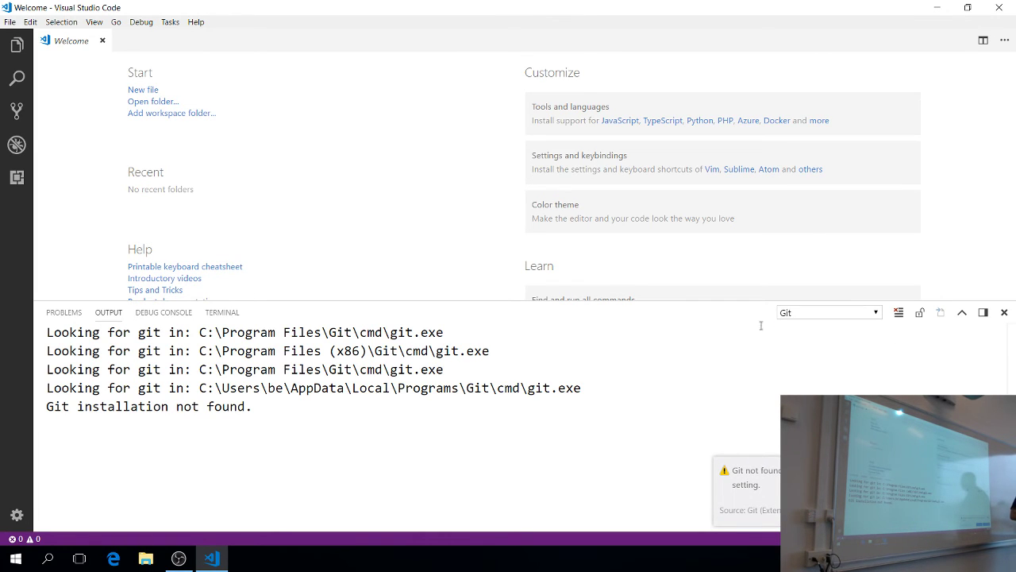
- Shrink the output panel so more of the welcome page shows, and switch it to the integrated terminal
{"action": "left_click_drag", "start_coordinate": [738, 302], "coordinate": [744, 399]}
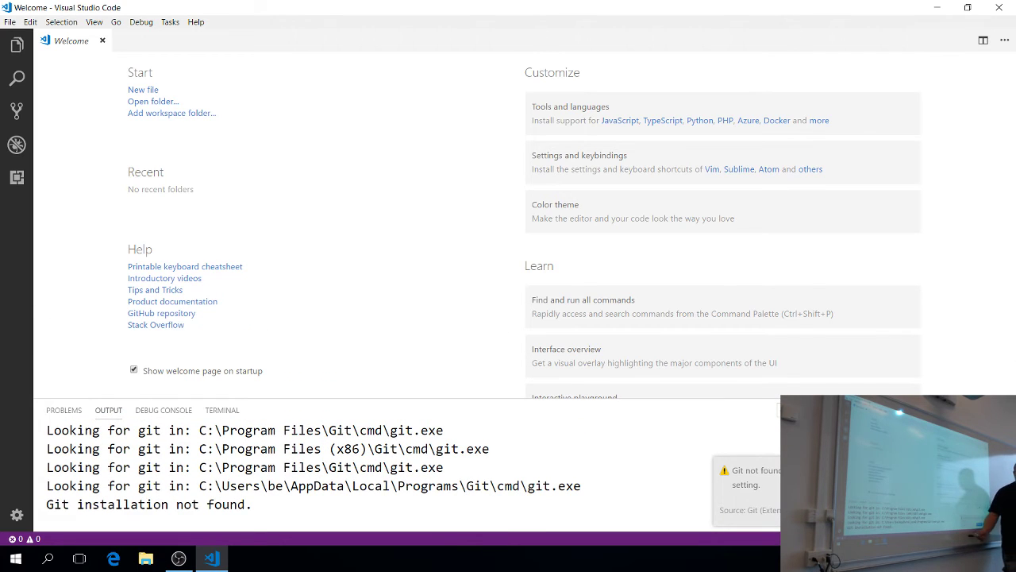
{"action": "left_click", "coordinate": [210, 410]}
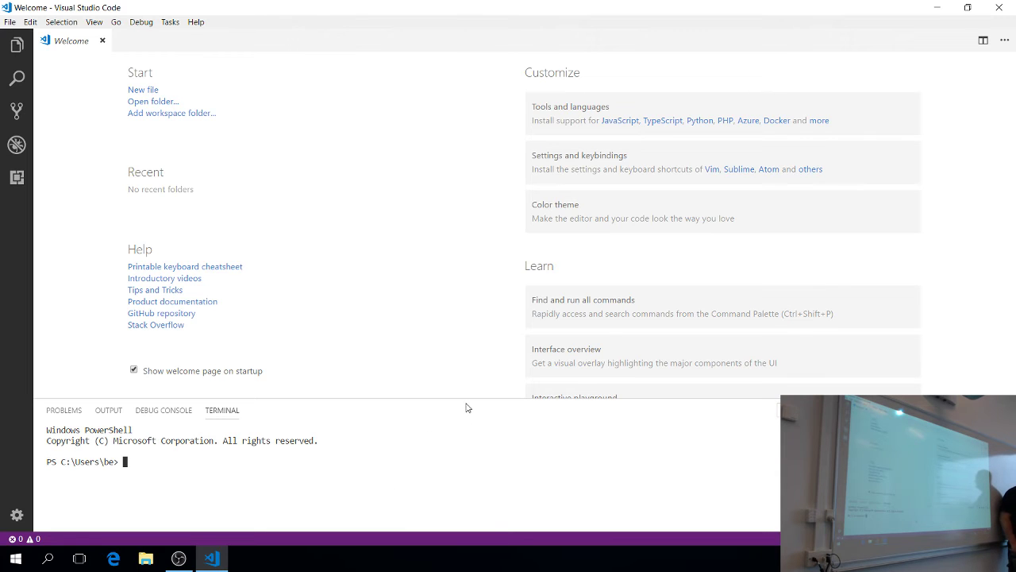
{"action": "left_click_drag", "start_coordinate": [466, 400], "coordinate": [466, 390]}
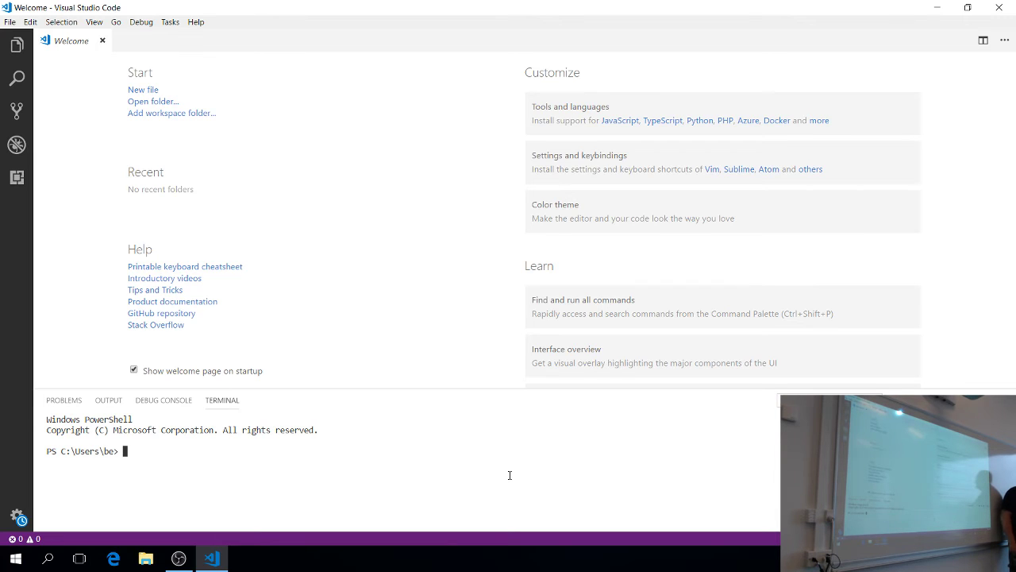
- Show the file explorer sidebar and view the Open Folder dialog without choosing a folder
{"action": "key", "text": "ctrl+b"}
{"action": "key", "text": "BackSpace"}
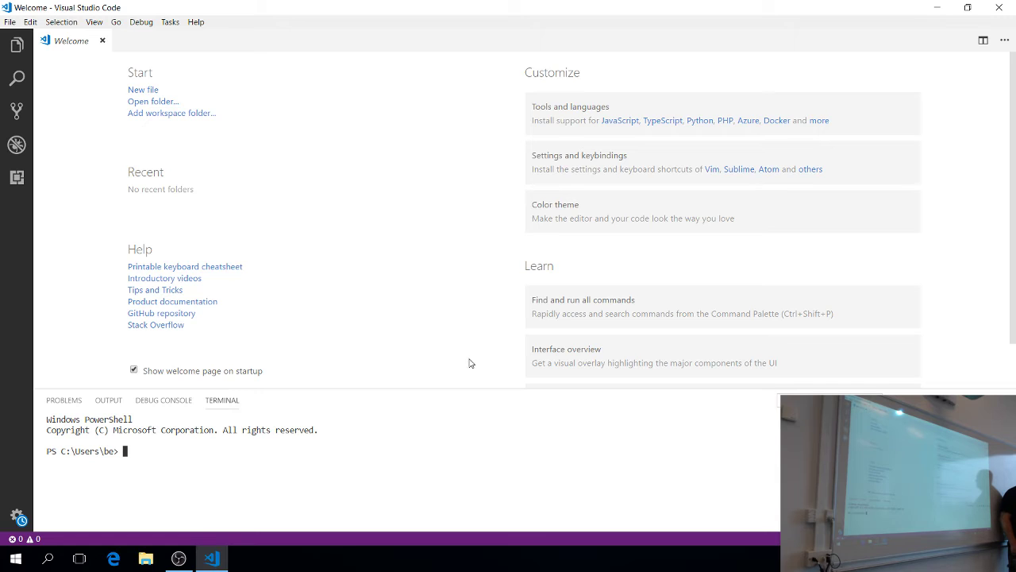
{"action": "left_click", "coordinate": [447, 348]}
{"action": "key", "text": "ctrl+b"}
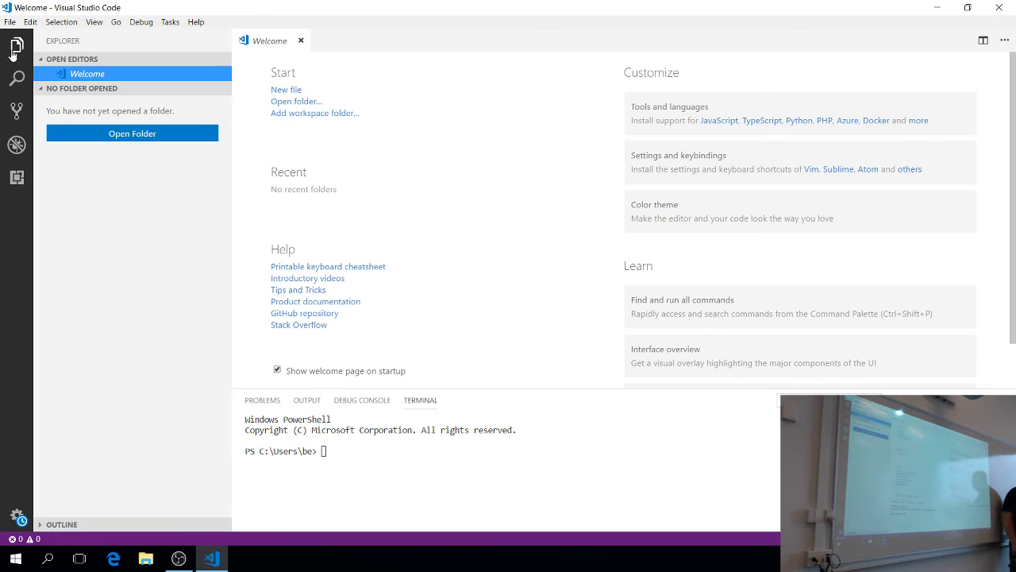
{"action": "left_click", "coordinate": [112, 137]}
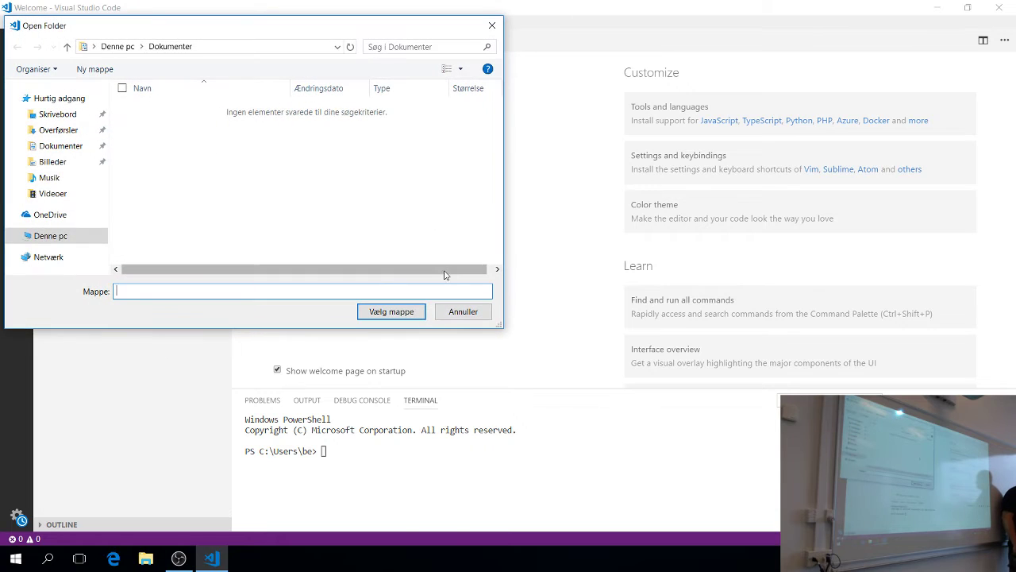
{"action": "left_click", "coordinate": [458, 314]}
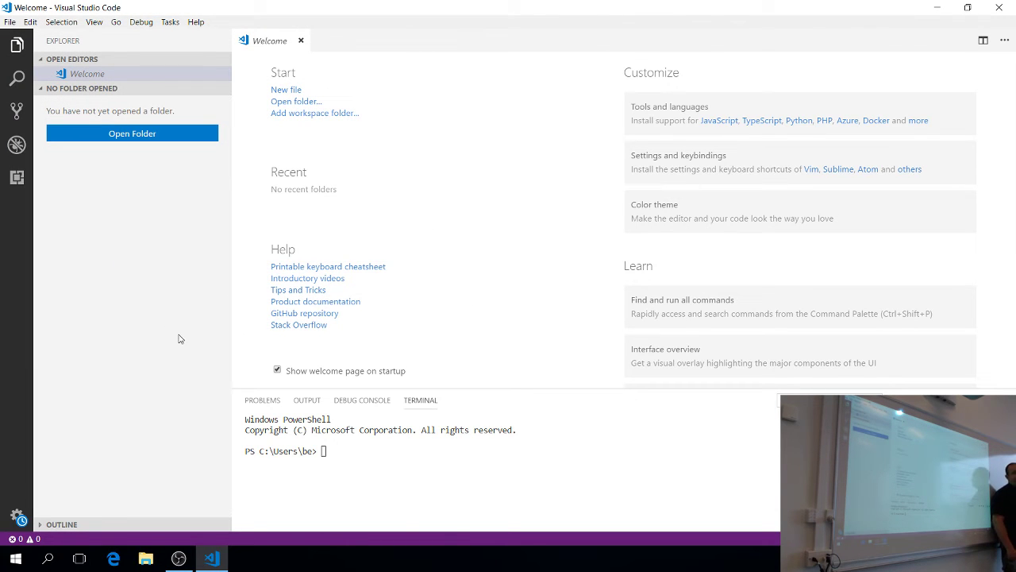
- Try to change the terminal's working directory to c:\htdocs with the cd command
{"action": "left_click", "coordinate": [342, 444]}
{"action": "type", "text": "cd /"}
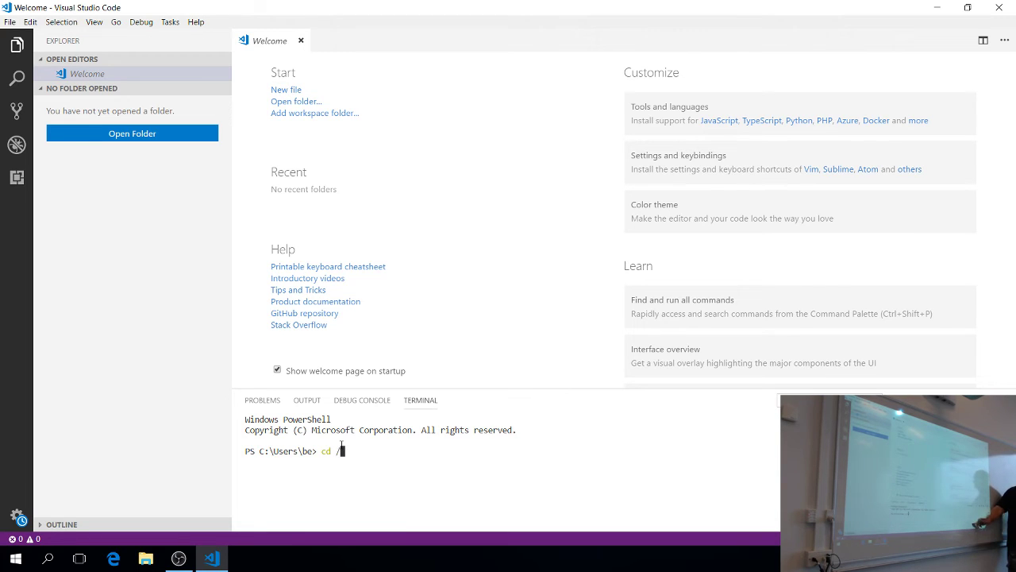
{"action": "key", "text": "Return"}
{"action": "type", "text": "c:"}
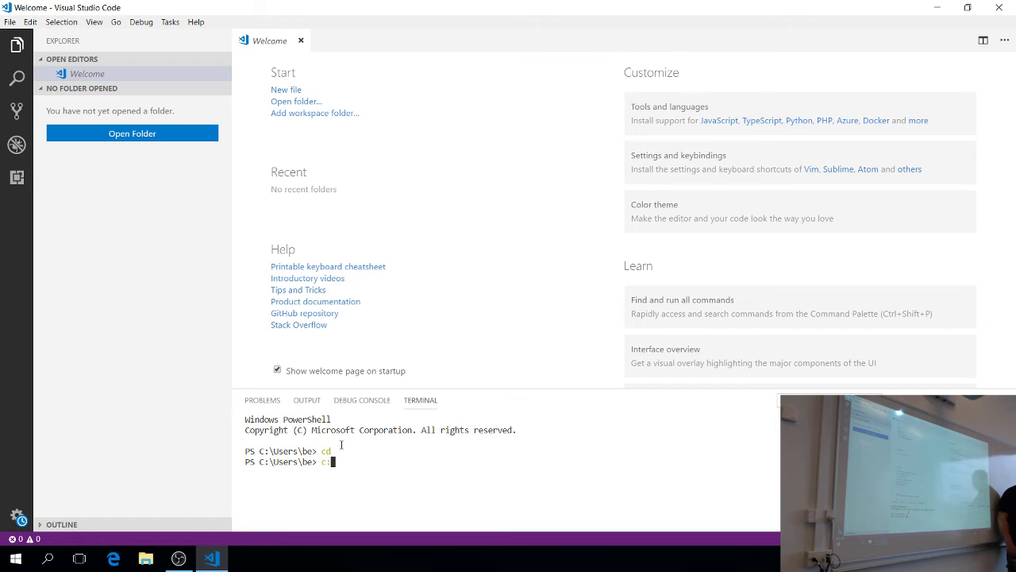
{"action": "key", "text": "BackSpace"}
{"action": "key", "text": "BackSpace"}
{"action": "type", "text": "cd "}
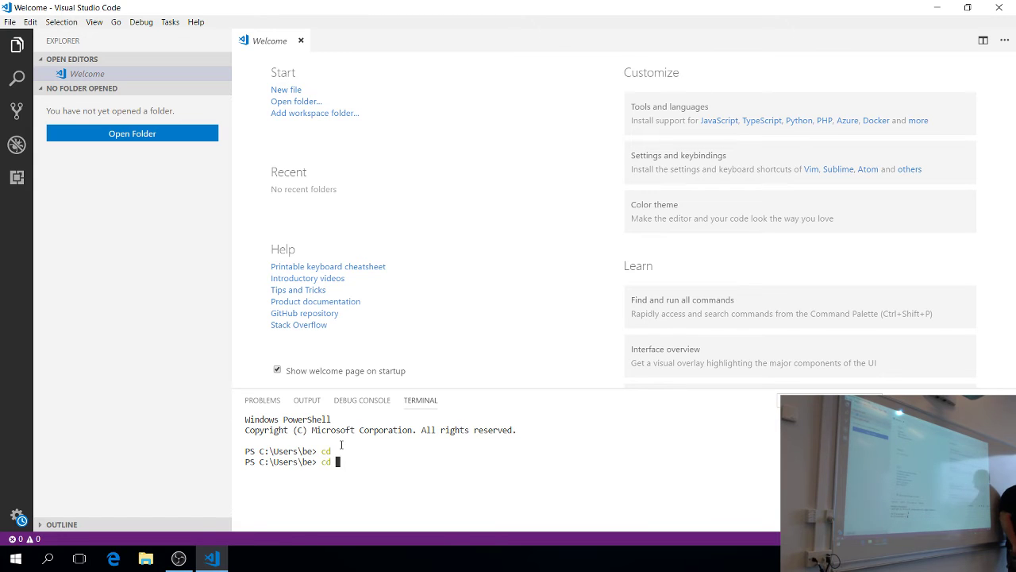
{"action": "type", "text": "c:\\"}
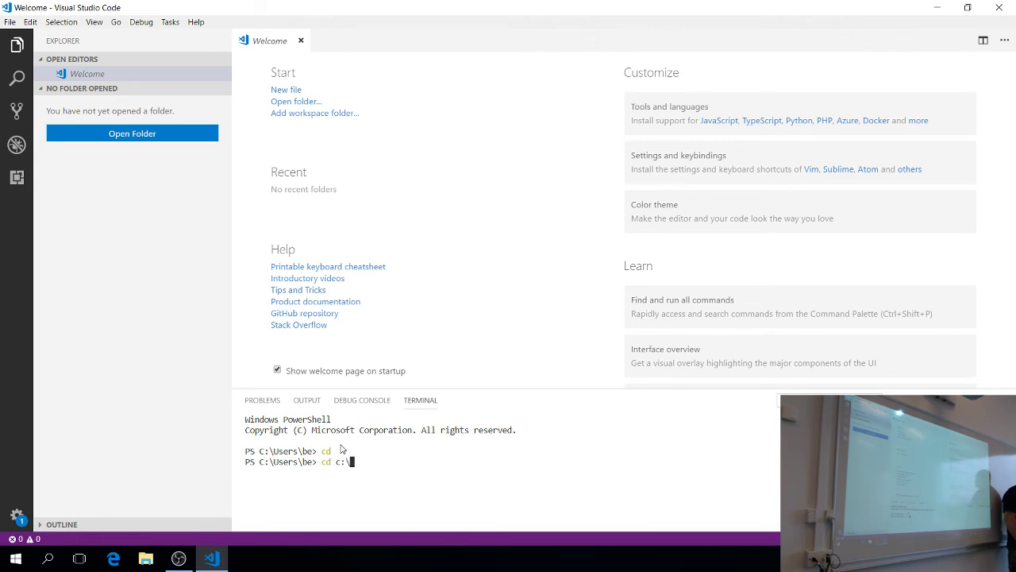
{"action": "type", "text": "htdocs"}
{"action": "key", "text": "Return"}
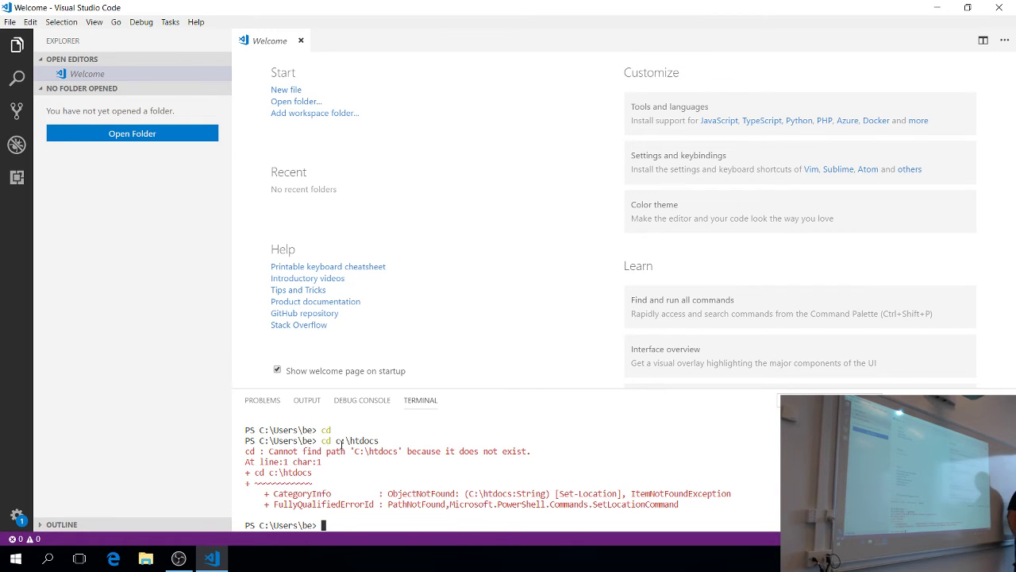
- Move the terminal up two directory levels with cd ../.. and try to enter htdocs from there
{"action": "type", "text": "cd .."}
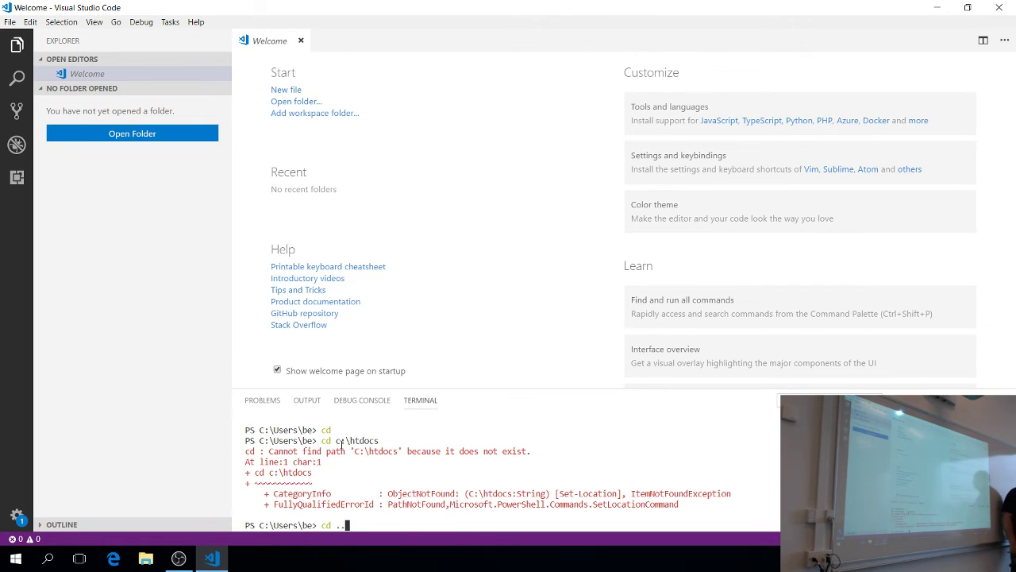
{"action": "type", "text": "/.."}
{"action": "key", "text": "Return"}
{"action": "type", "text": "cd "}
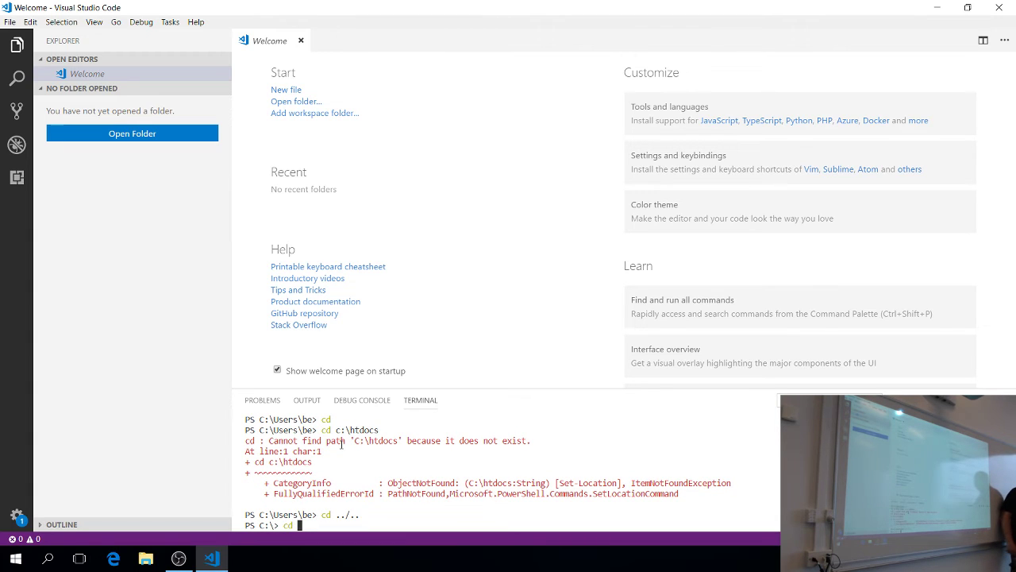
{"action": "type", "text": "htdocs"}
{"action": "key", "text": "Return"}
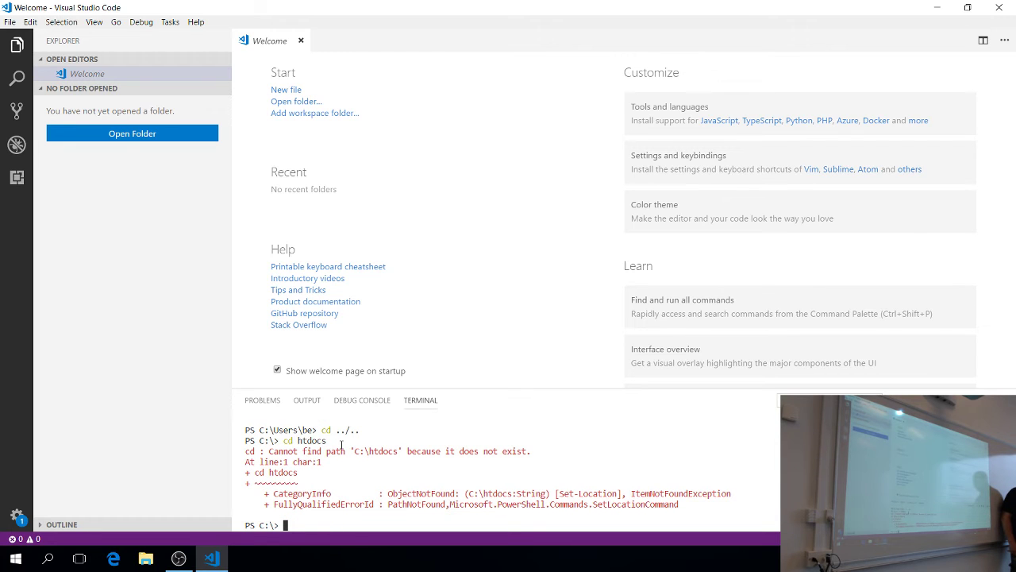
- List the contents of the C: drive root in the terminal, trying ls -l and using dir
{"action": "type", "text": "ls -l"}
{"action": "key", "text": "Return"}
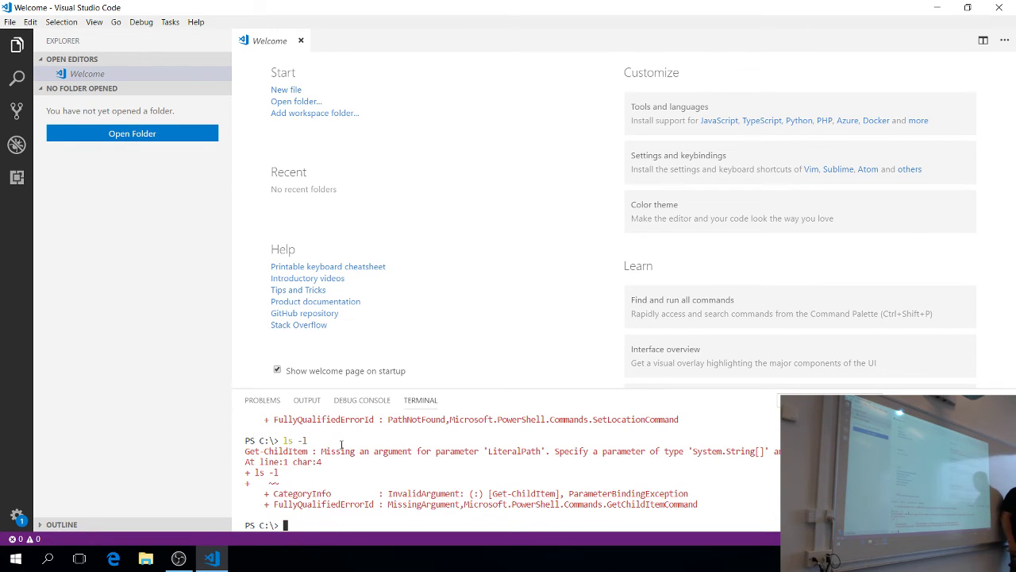
{"action": "type", "text": "dikr"}
{"action": "key", "text": "Return"}
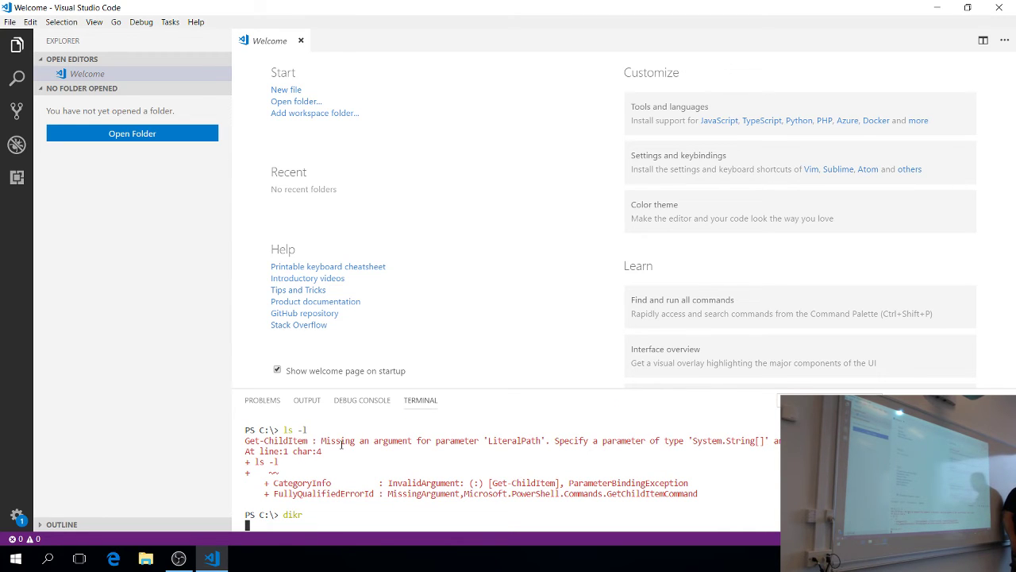
{"action": "type", "text": "dir"}
{"action": "key", "text": "Return"}
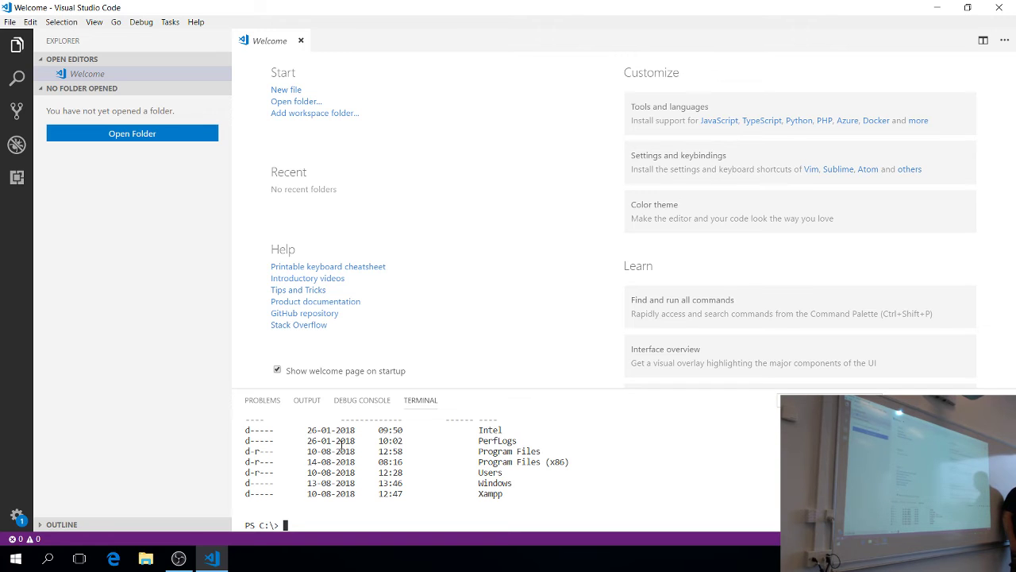
- Change the terminal's working directory to xampp and into its htdocs subfolder
{"action": "type", "text": "cd xampp"}
{"action": "key", "text": "Return"}
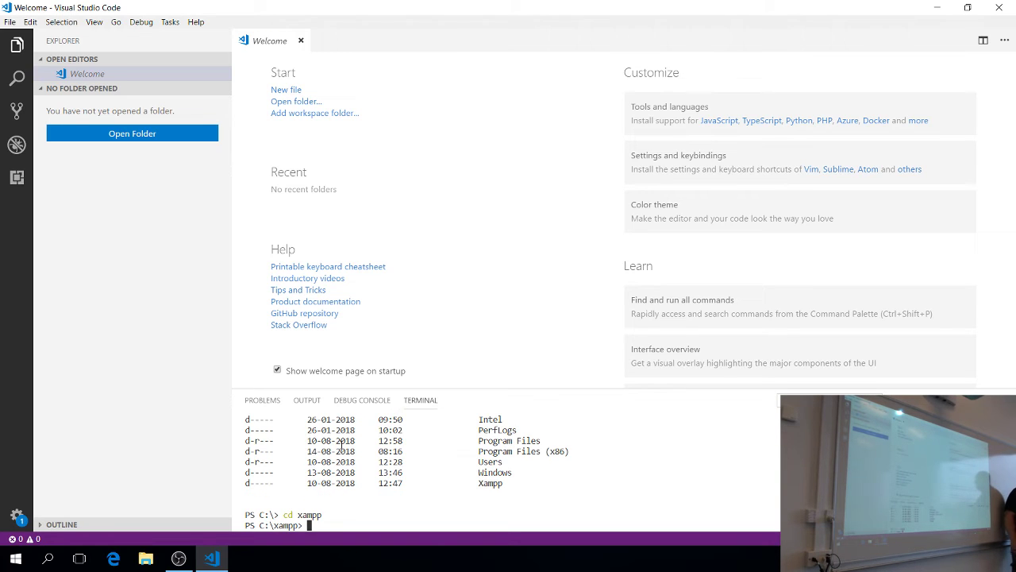
{"action": "type", "text": "cd htd"}
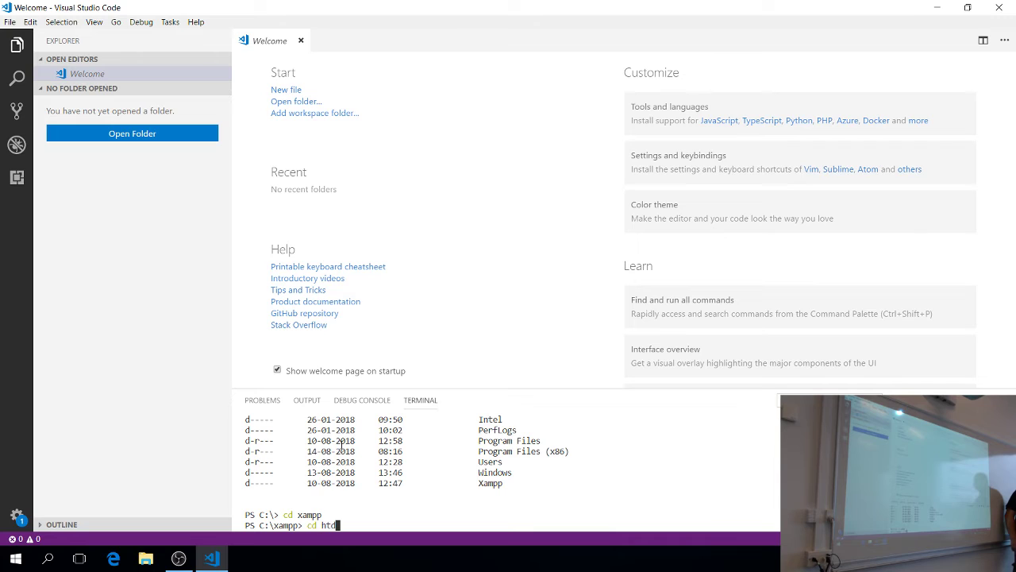
{"action": "type", "text": "ocs"}
{"action": "key", "text": "Return"}
- List the contents of the htdocs folder with ls and enlarge the terminal panel to read the listing
{"action": "type", "text": "ls"}
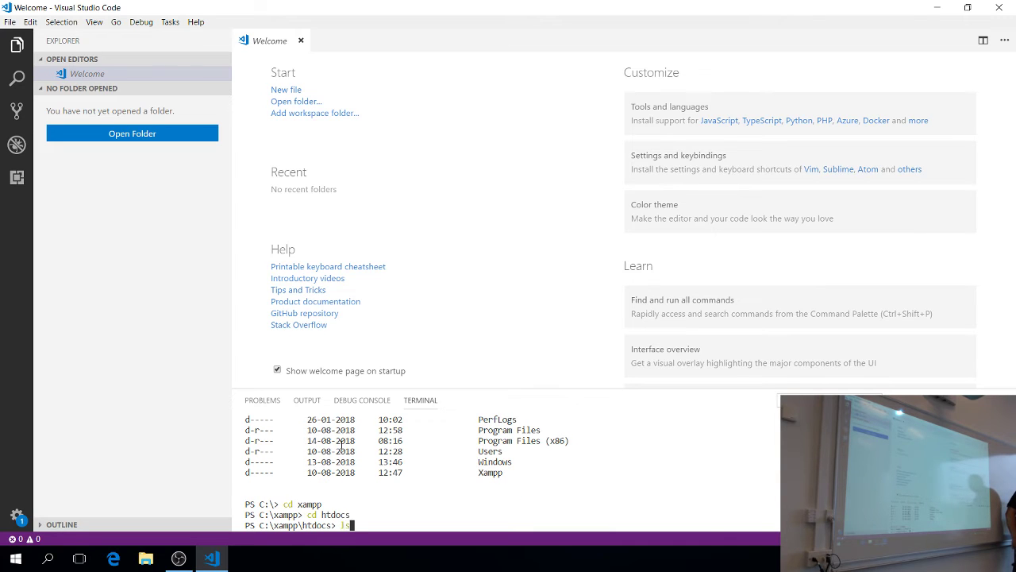
{"action": "key", "text": "Return"}
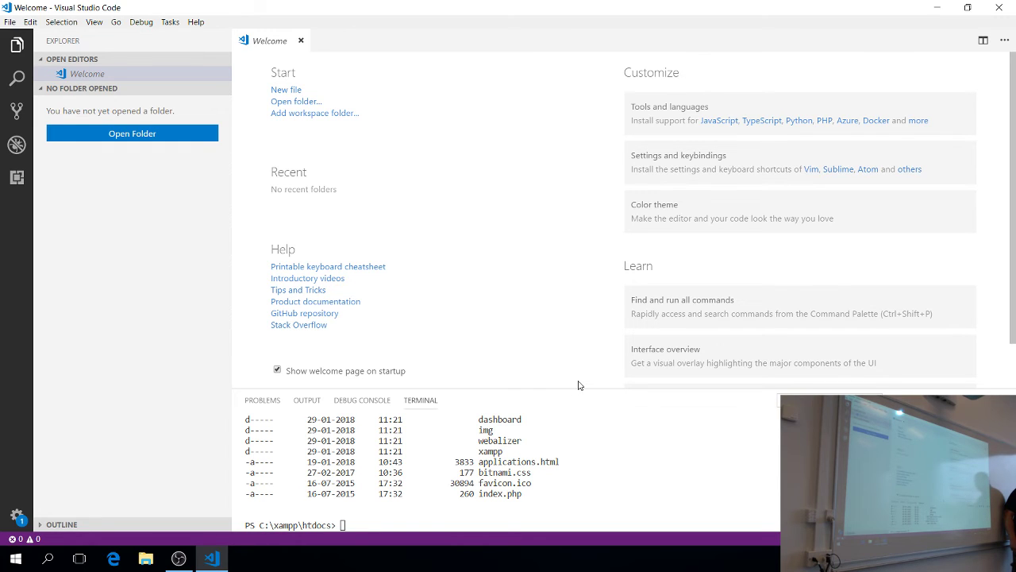
{"action": "left_click_drag", "start_coordinate": [580, 390], "coordinate": [203, 254]}
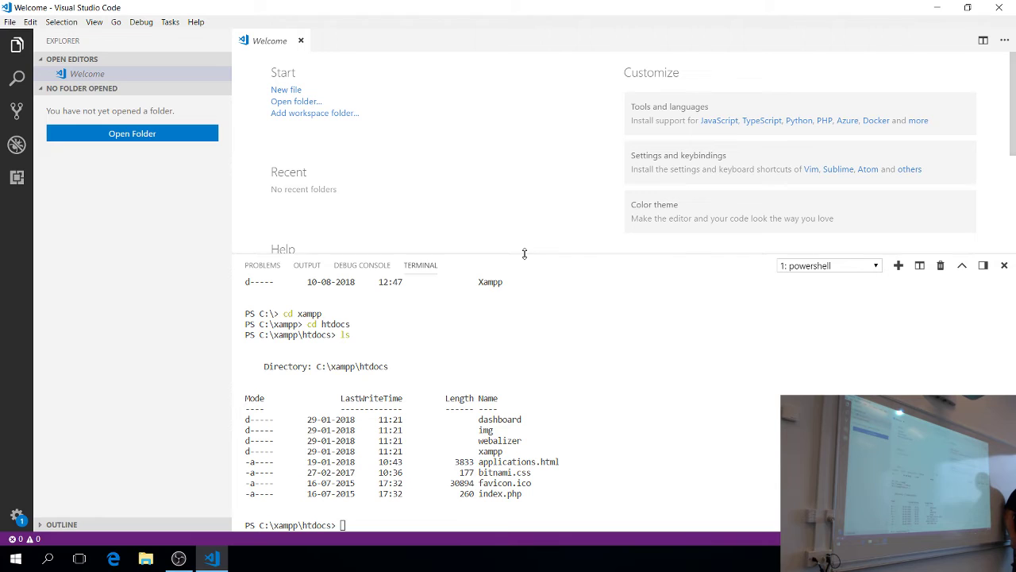
{"action": "left_click_drag", "start_coordinate": [526, 253], "coordinate": [519, 324]}
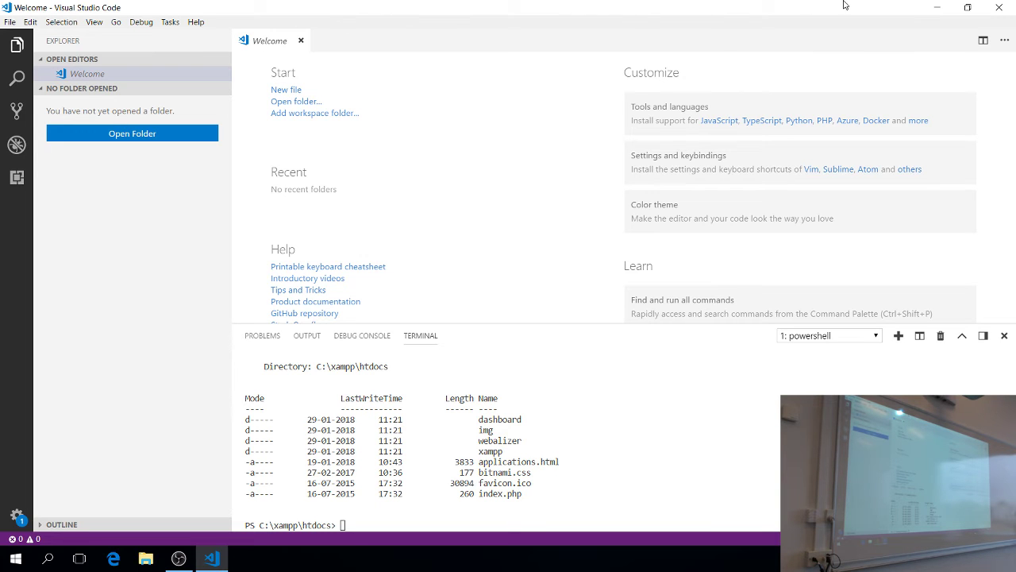
- Minimize the code editor and open the XAMPP Control Panel, placing its window nearer the middle of the desktop
{"action": "left_click", "coordinate": [940, 8]}
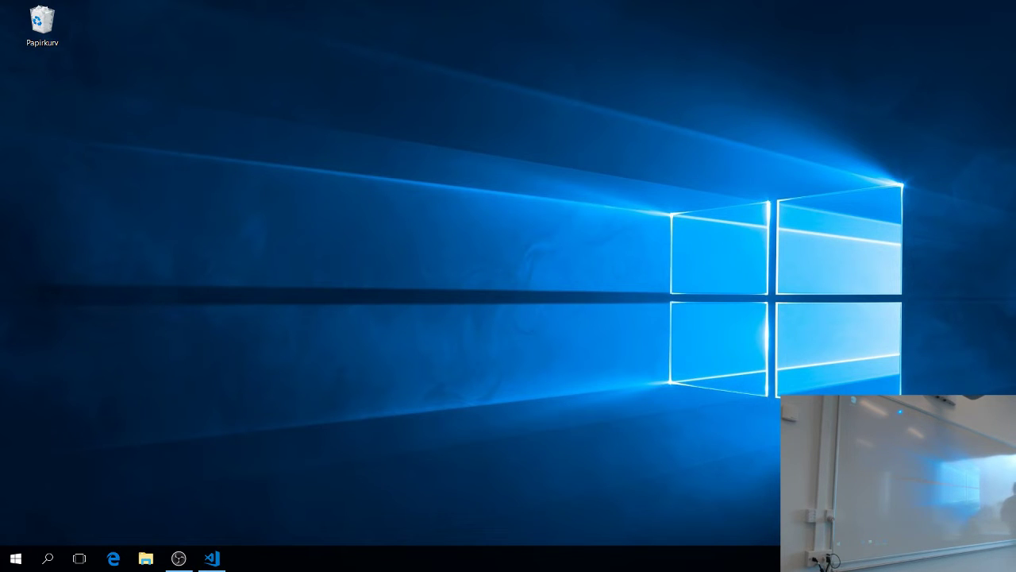
{"action": "key", "text": "super"}
{"action": "type", "text": "xam"}
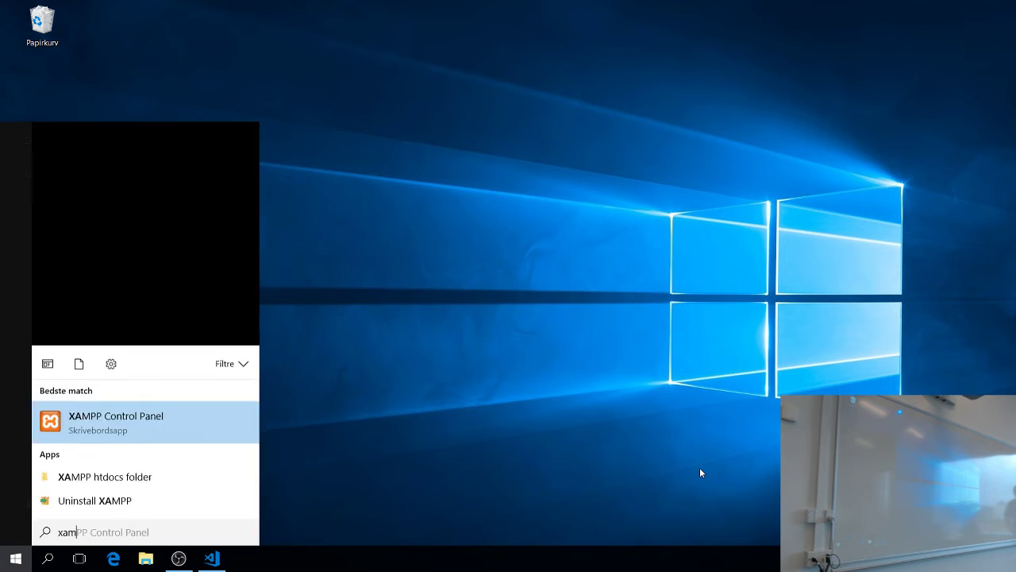
{"action": "type", "text": "pp"}
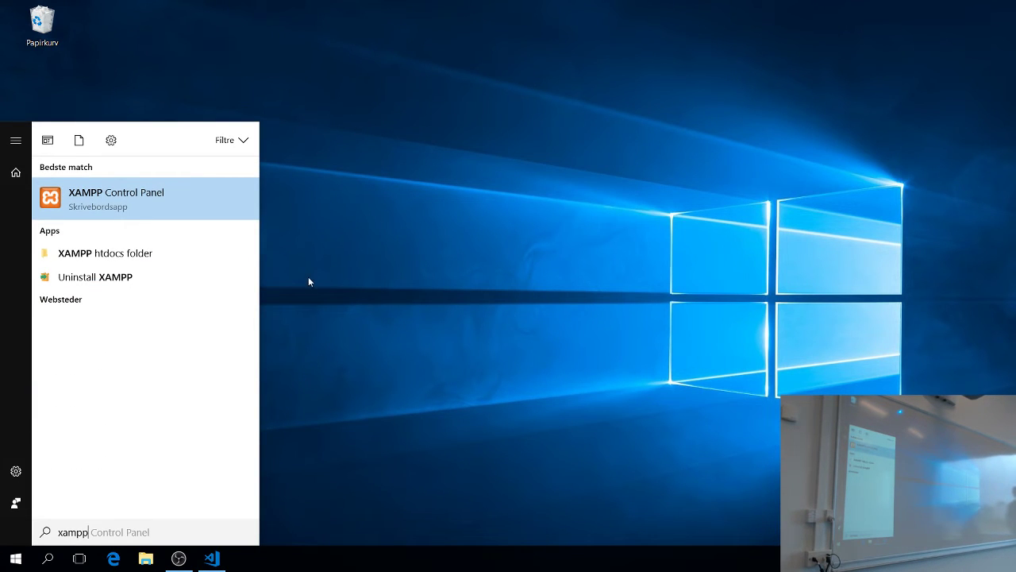
{"action": "key", "text": "Return"}
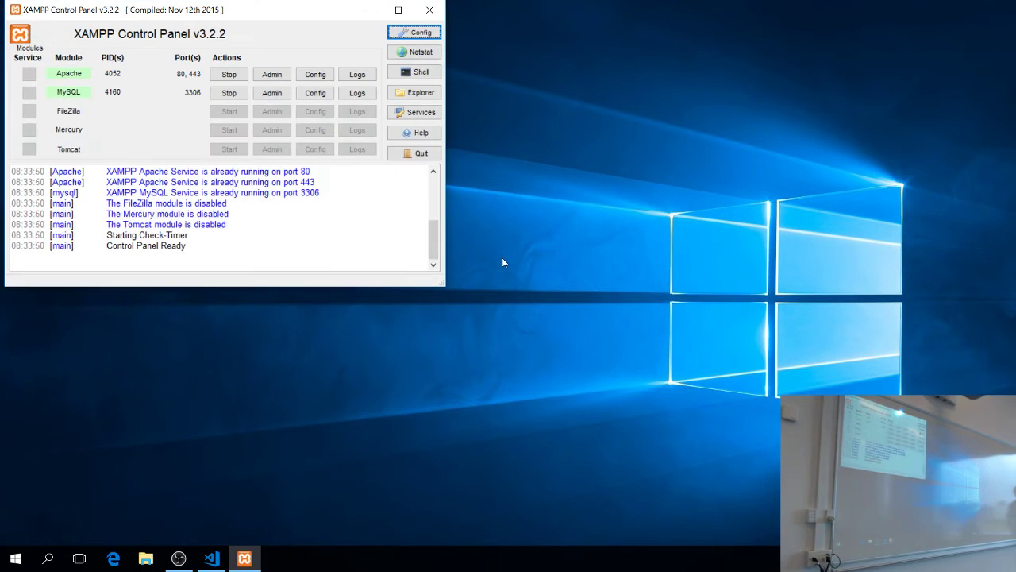
{"action": "left_click_drag", "start_coordinate": [142, 13], "coordinate": [333, 67]}
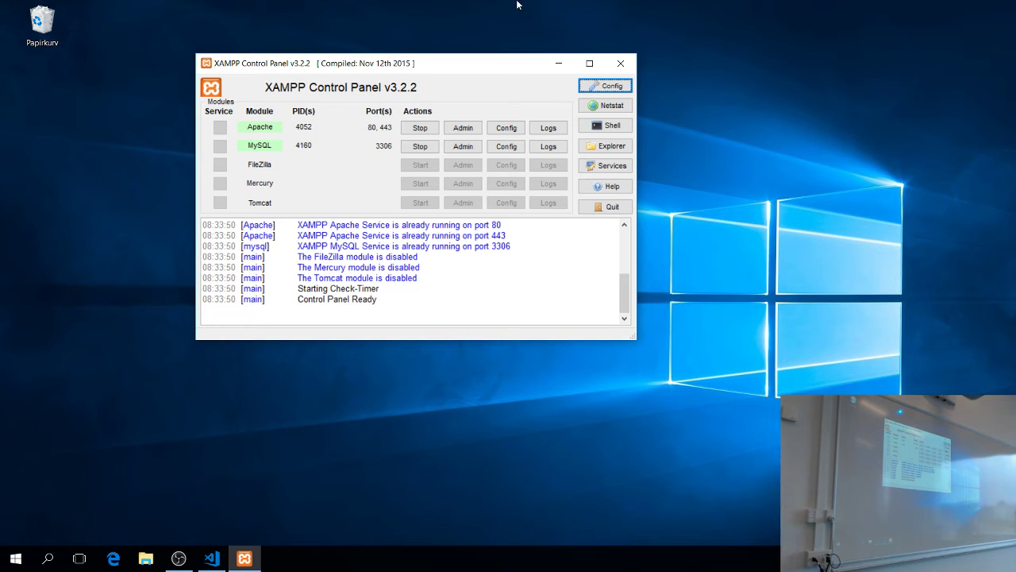
- Close the XAMPP Control Panel and reopen it as administrator to check the Apache and MySQL services, closing it when done
{"action": "left_click", "coordinate": [620, 63]}
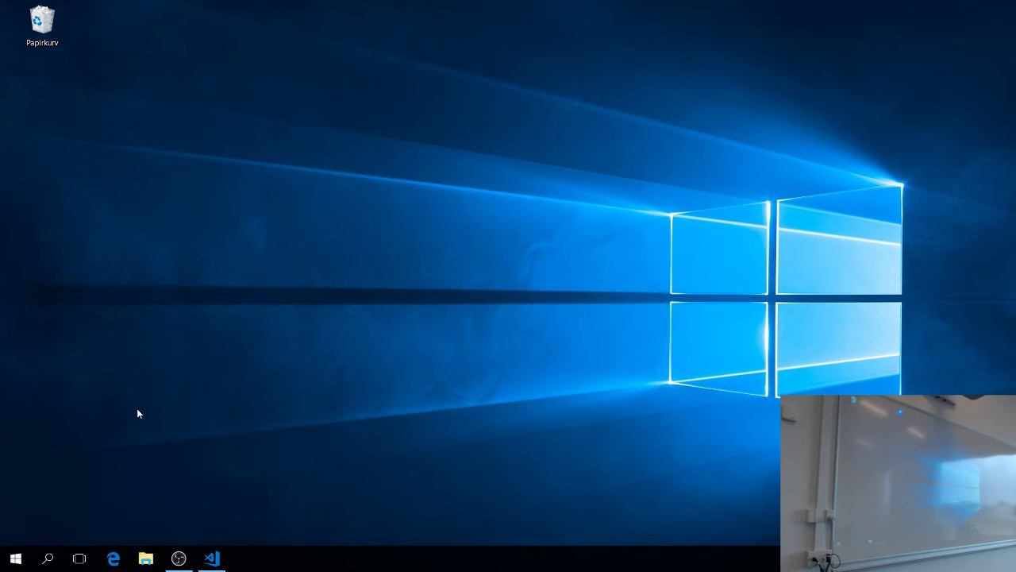
{"action": "left_click", "coordinate": [15, 558]}
{"action": "left_click", "coordinate": [56, 512]}
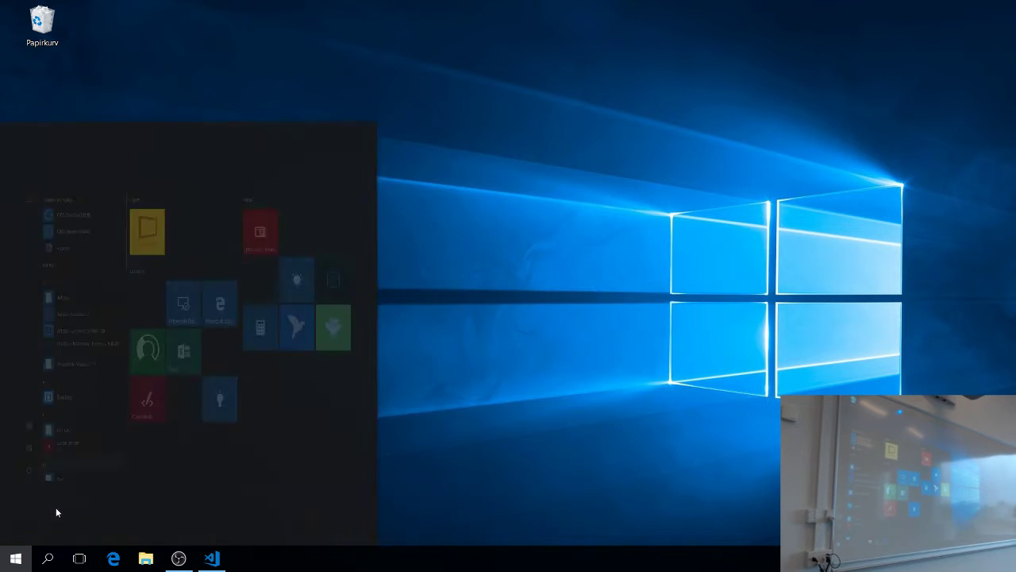
{"action": "type", "text": "xampp"}
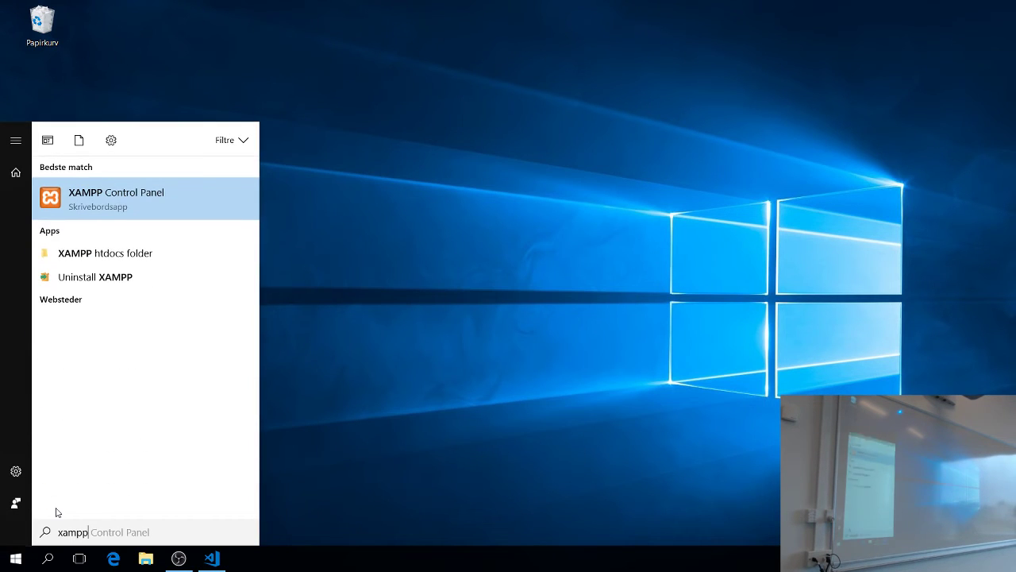
{"action": "right_click", "coordinate": [98, 188]}
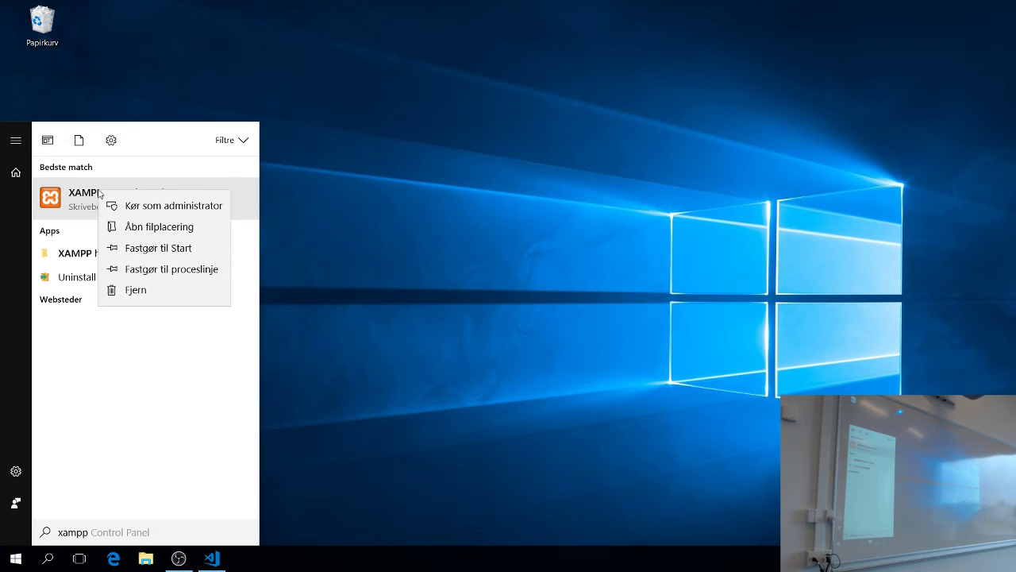
{"action": "left_click", "coordinate": [147, 206]}
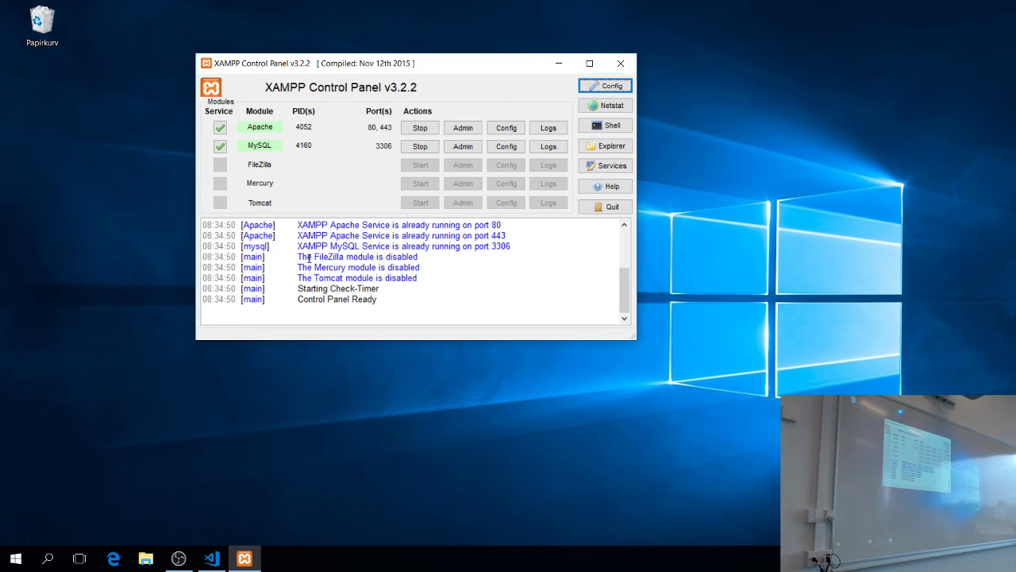
{"action": "left_click", "coordinate": [621, 63]}
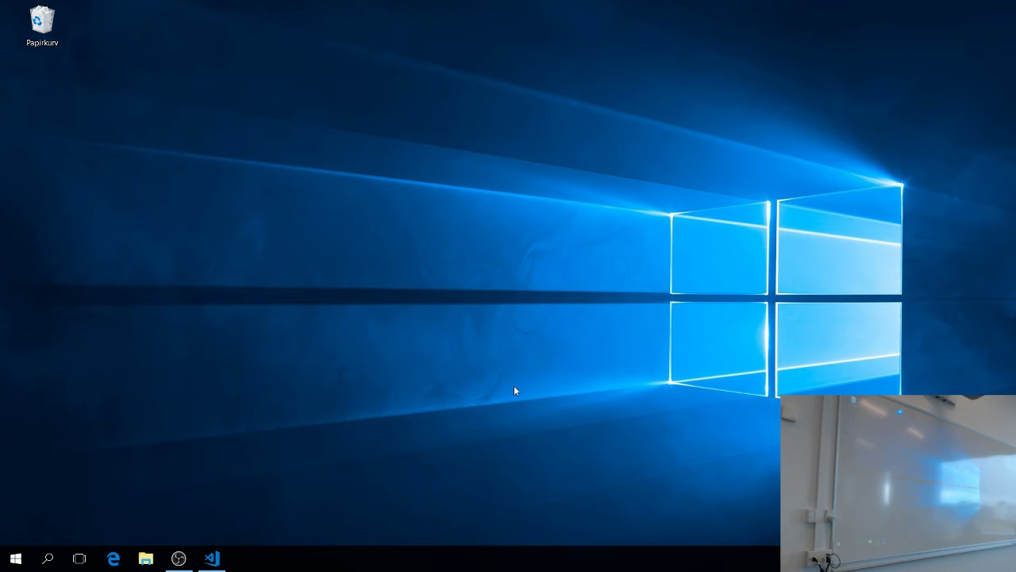
- Switch to Microsoft Edge and search the web for "mysql workbench"
{"action": "key", "text": "super"}
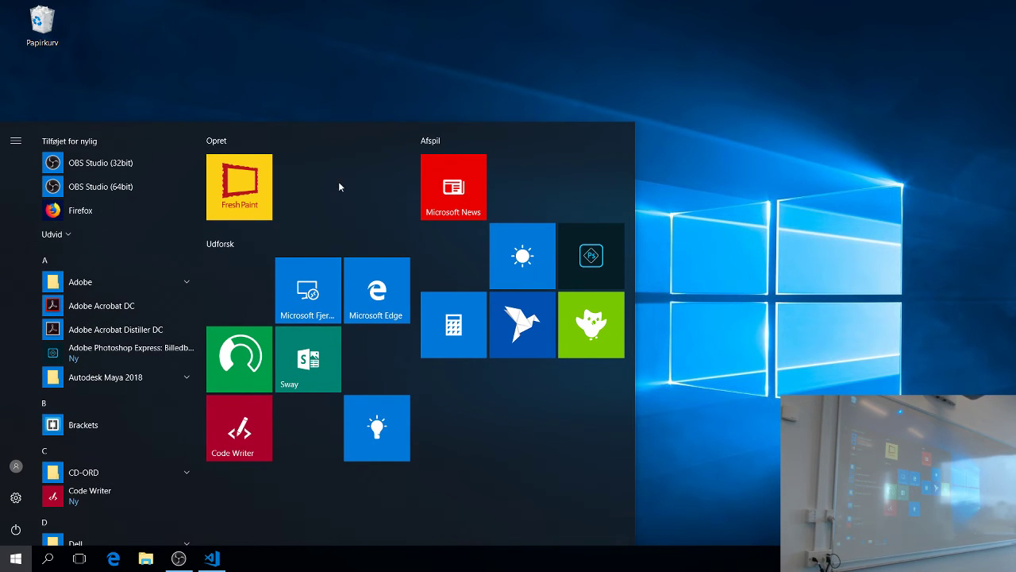
{"action": "left_click", "coordinate": [364, 5]}
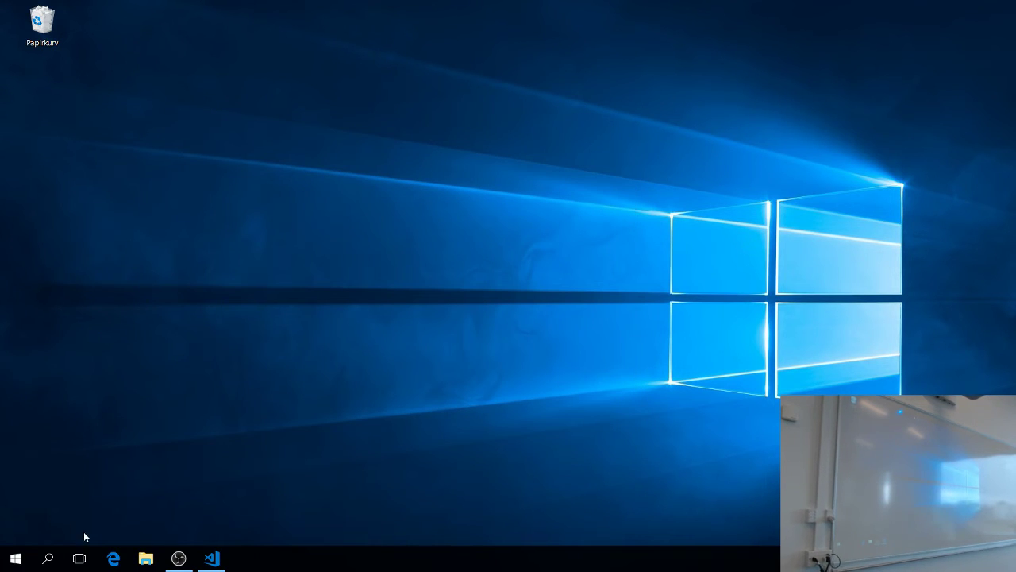
{"action": "left_click", "coordinate": [112, 556]}
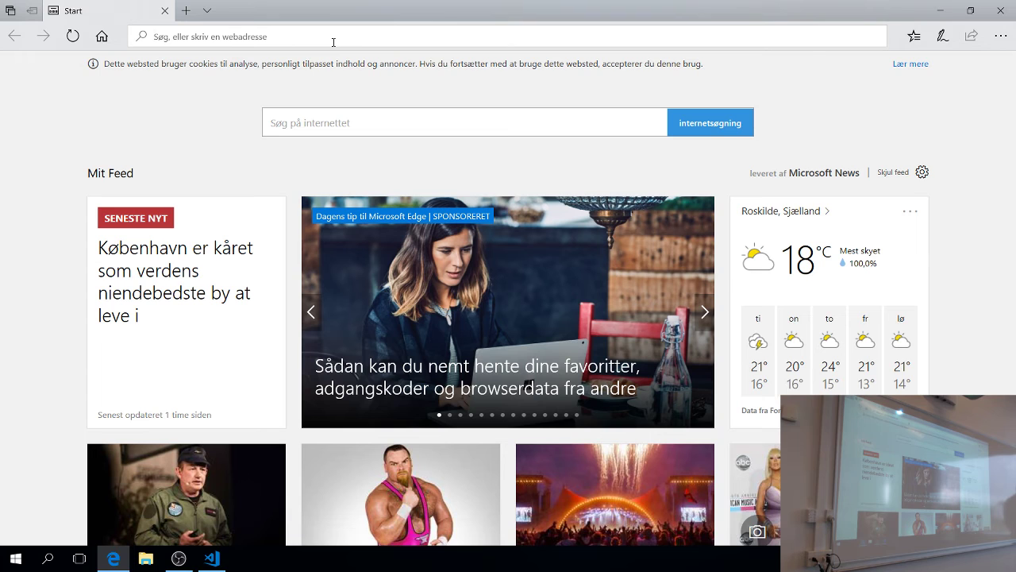
{"action": "left_click", "coordinate": [333, 42]}
{"action": "type", "text": "mysql word"}
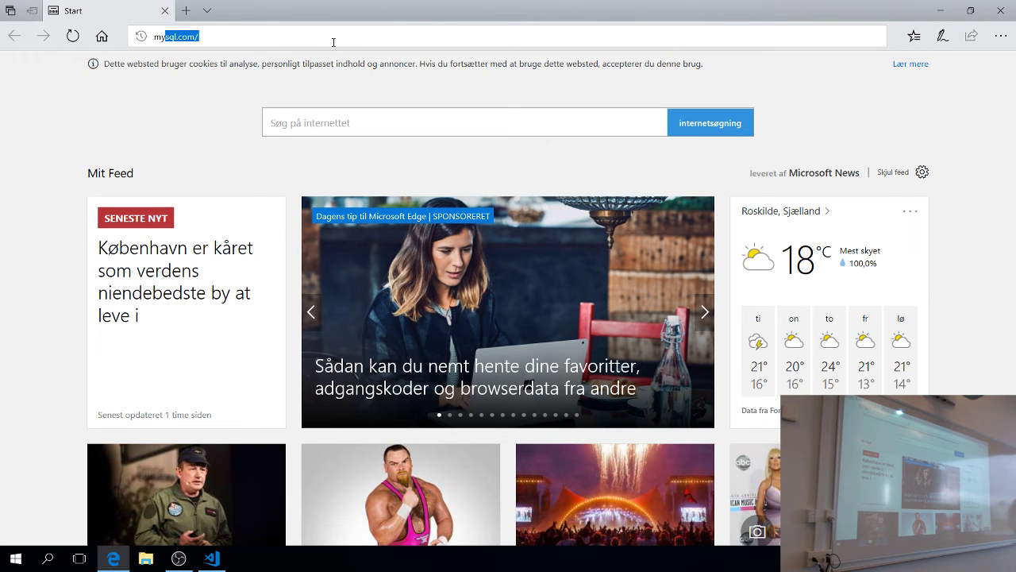
{"action": "key", "text": "BackSpace"}
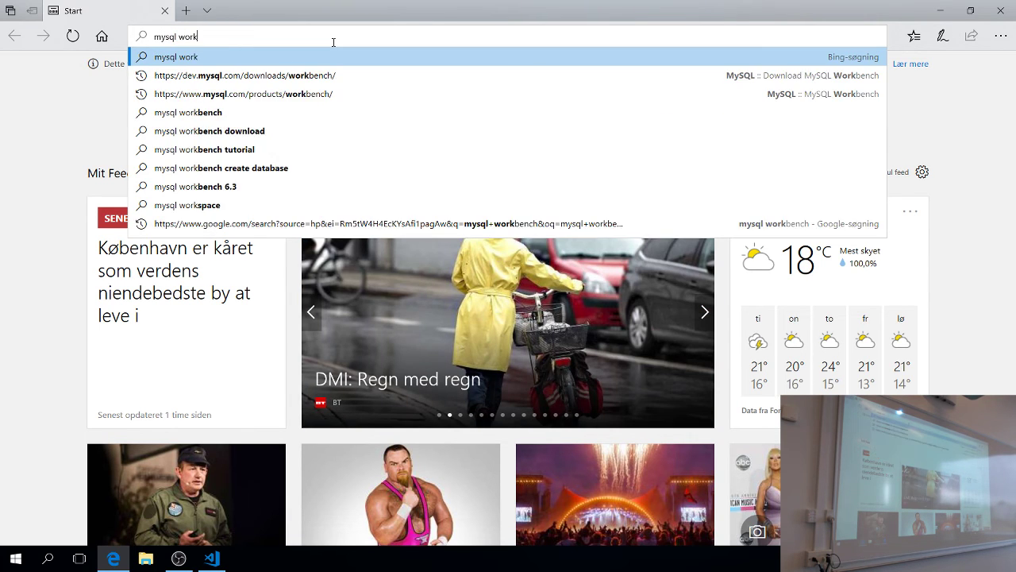
{"action": "type", "text": "kben"}
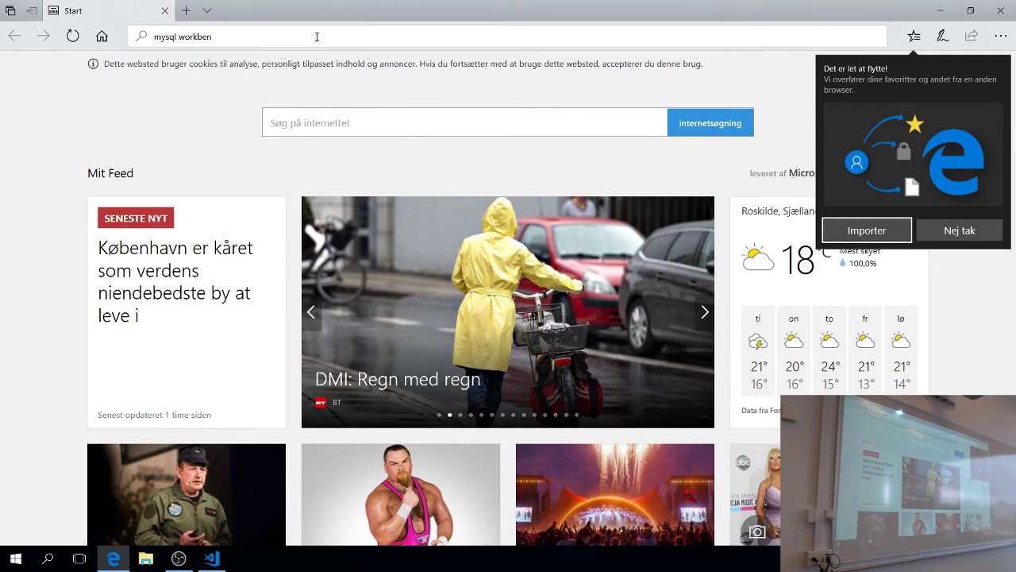
{"action": "left_click", "coordinate": [317, 36]}
{"action": "left_click", "coordinate": [317, 36]}
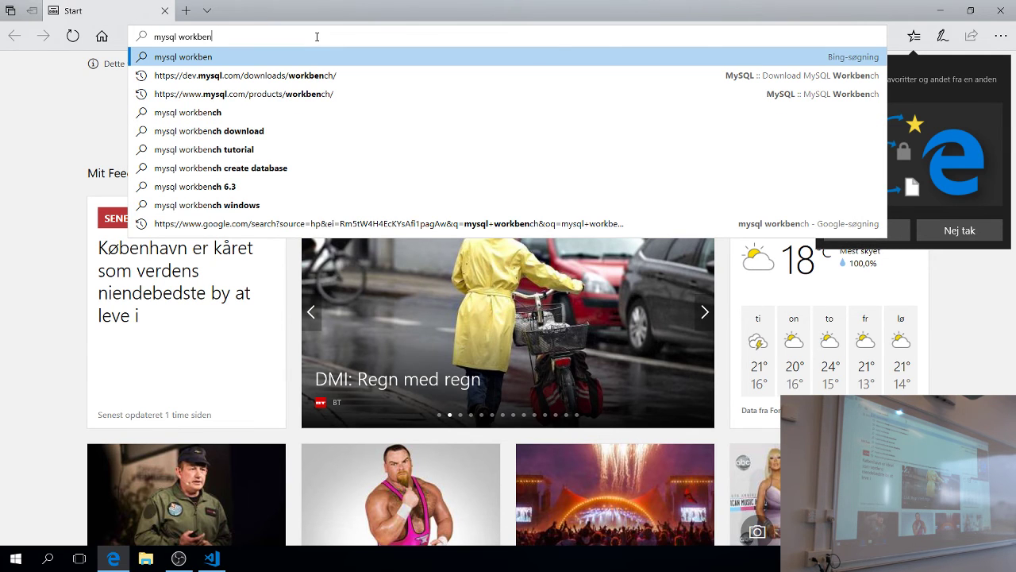
{"action": "type", "text": "ch"}
{"action": "key", "text": "Return"}
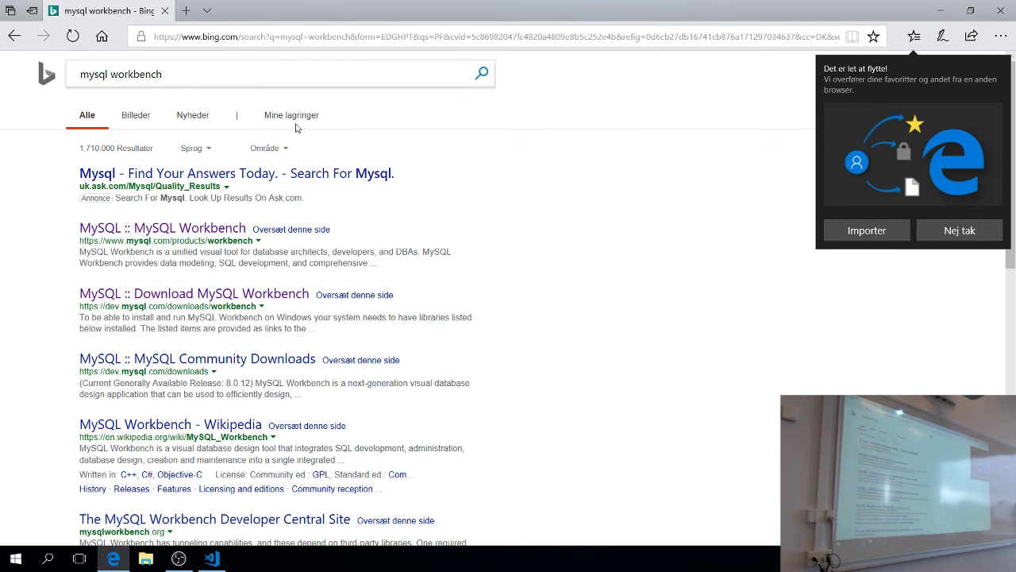
- Open the Download MySQL Workbench result, declining the browser's import offer, and locate the Windows (x86, 64-bit) MSI Installer download
{"action": "left_click", "coordinate": [205, 296]}
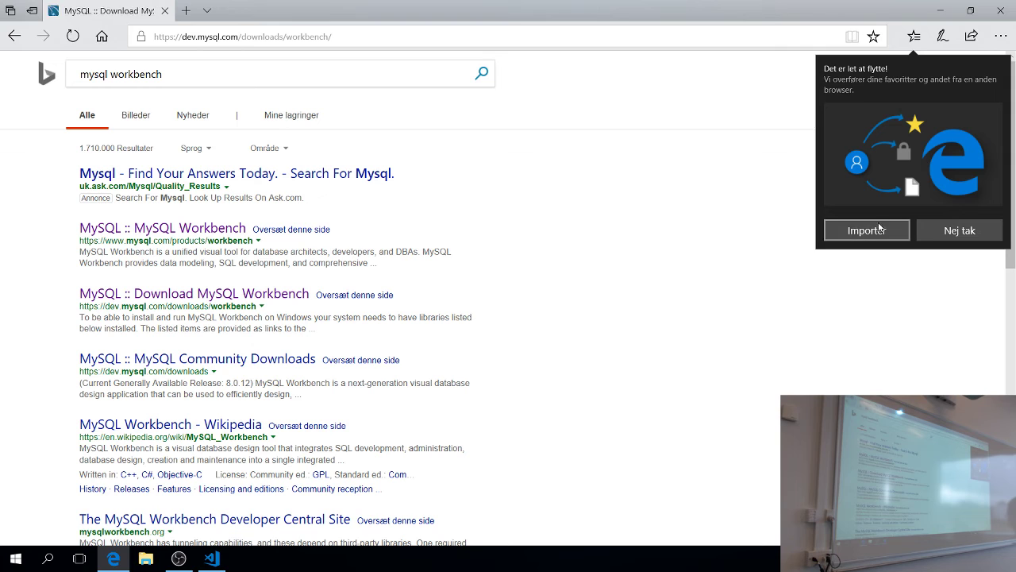
{"action": "left_click", "coordinate": [934, 231]}
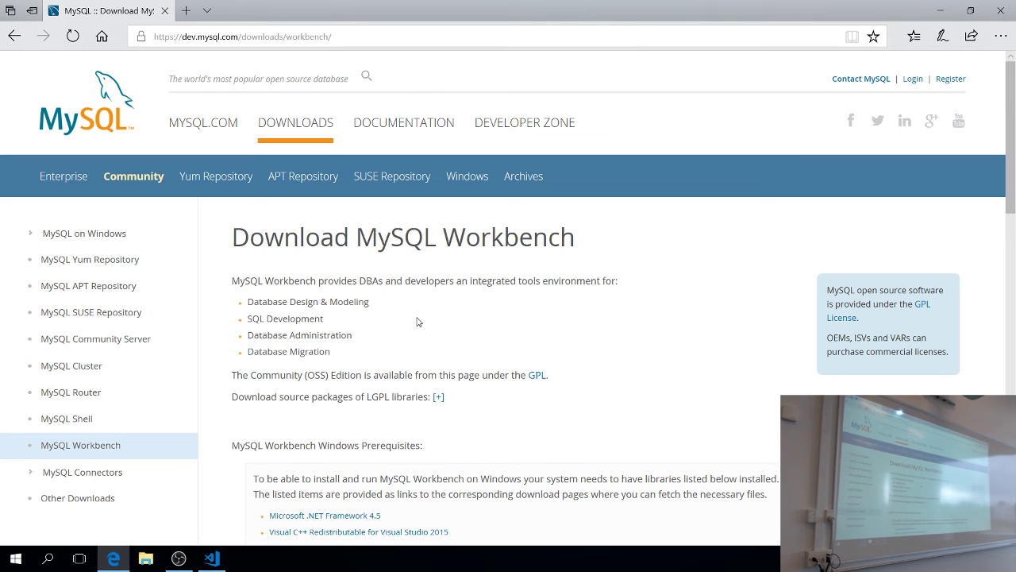
{"action": "scroll", "coordinate": [417, 319], "scroll_direction": "down", "scroll_amount": 5}
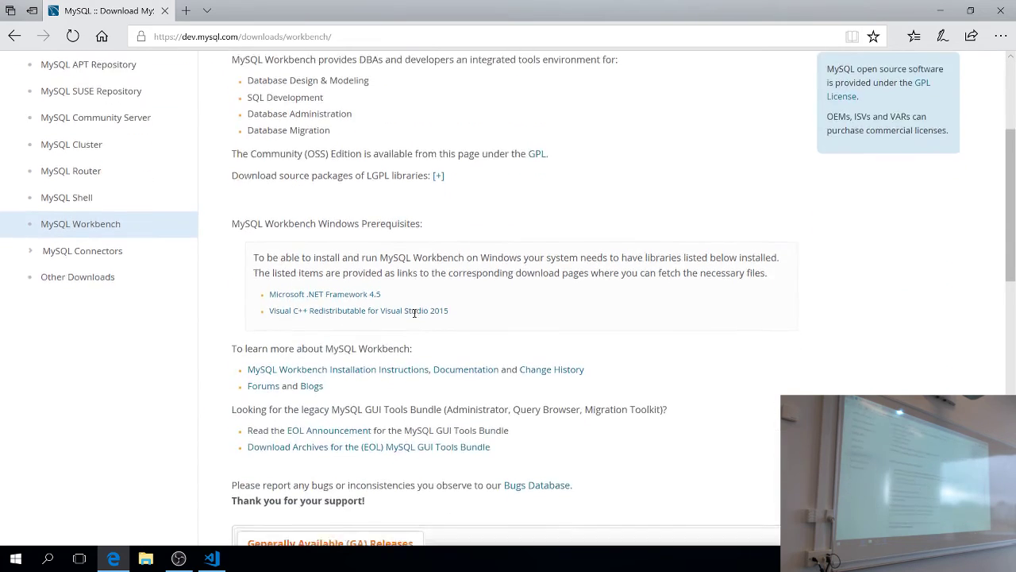
{"action": "scroll", "coordinate": [414, 319], "scroll_direction": "down", "scroll_amount": 5}
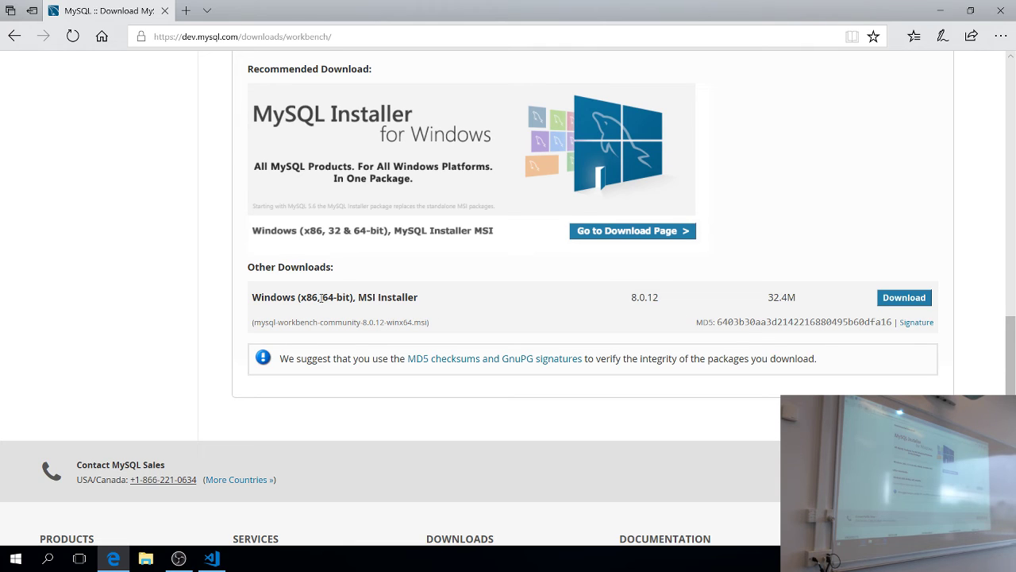
{"action": "left_click_drag", "start_coordinate": [272, 294], "coordinate": [859, 301]}
{"action": "left_click", "coordinate": [859, 301]}
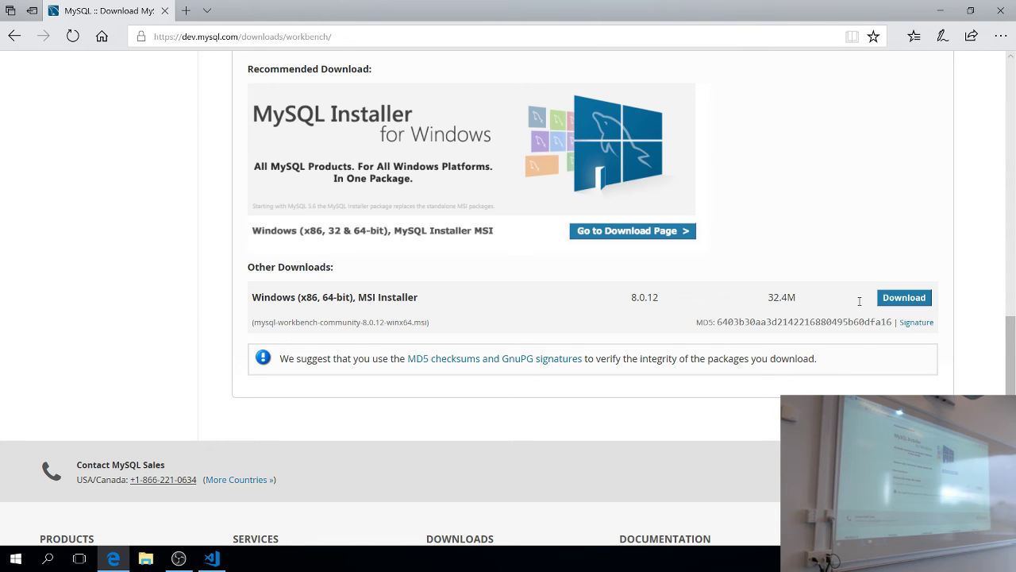
- Launch the installed MySQL Workbench 8.0 CE by searching for "work", and minimize the browser window
{"action": "key", "text": "super"}
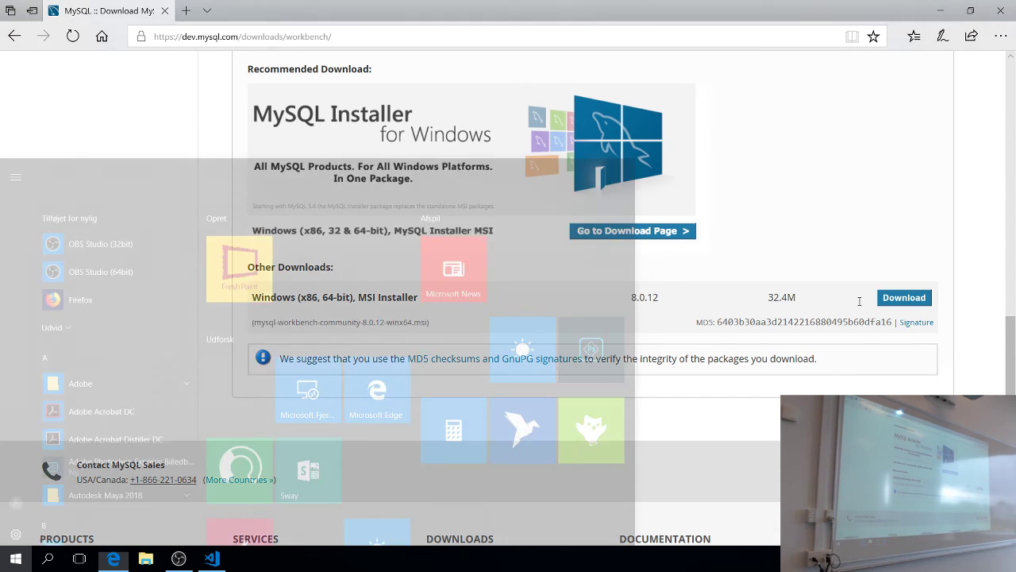
{"action": "type", "text": "work"}
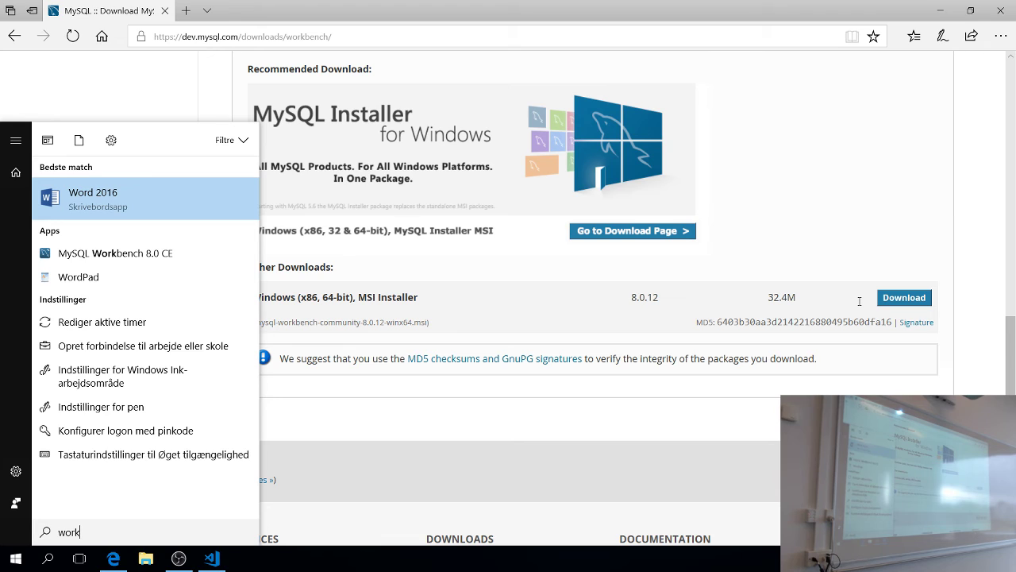
{"action": "key", "text": "Down"}
{"action": "key", "text": "Return"}
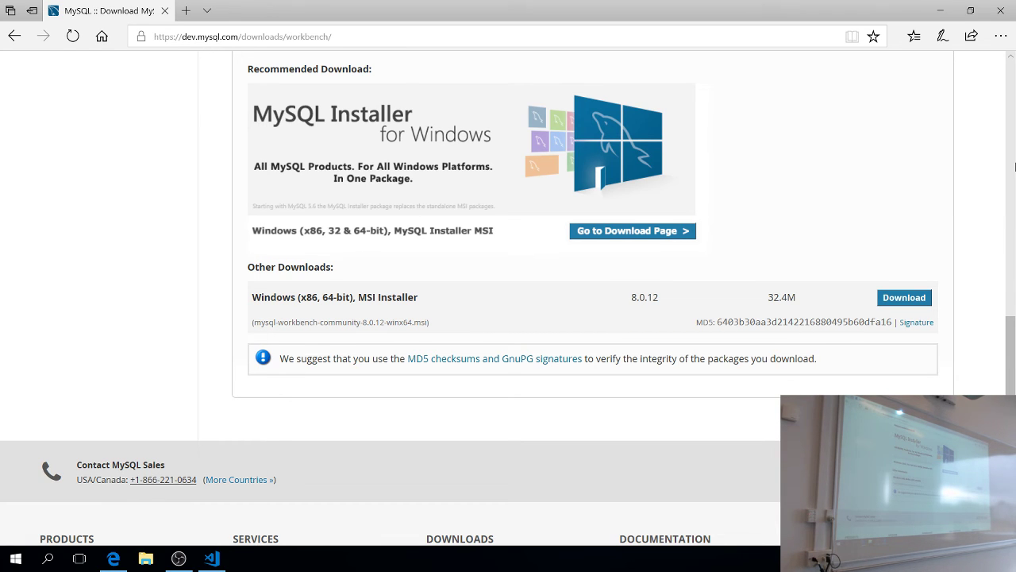
{"action": "left_click", "coordinate": [940, 10]}
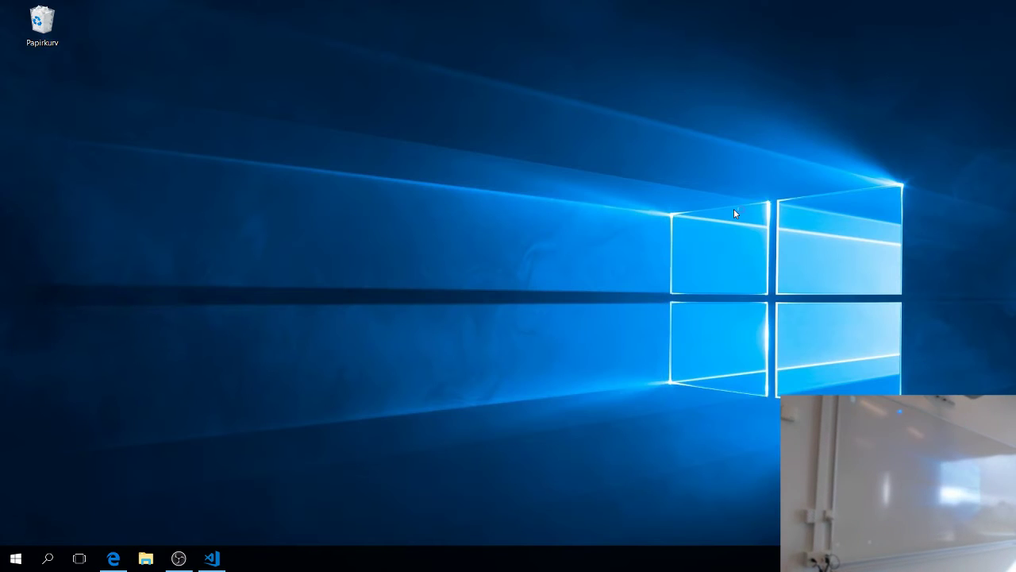